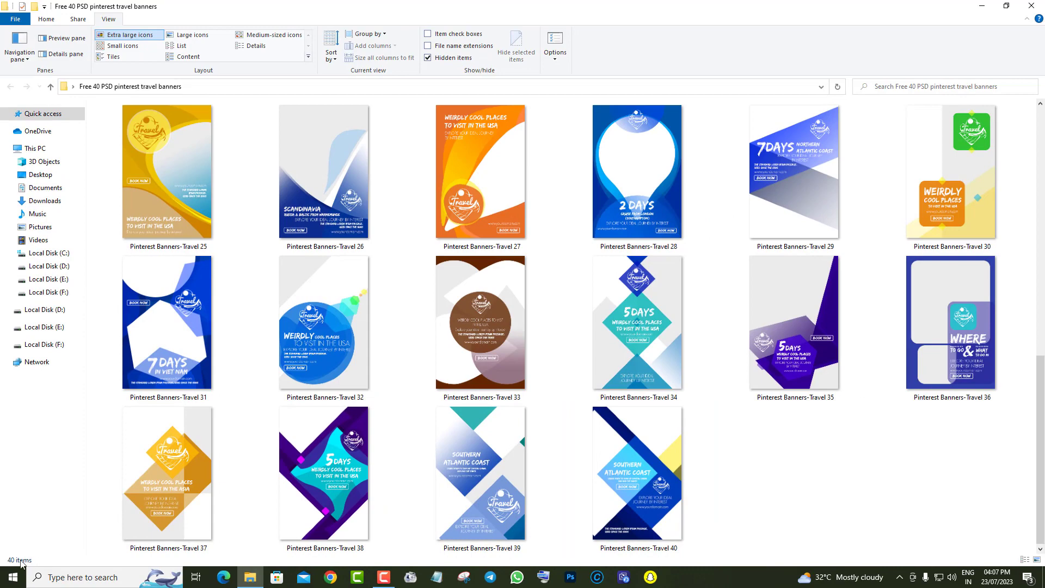
Open the Pinterest Banners-Travel 19 file from the travel banners folder in Adobe Photoshop 2020.
{"action": "left_click_drag", "start_coordinate": [1039, 421], "coordinate": [1041, 165]}
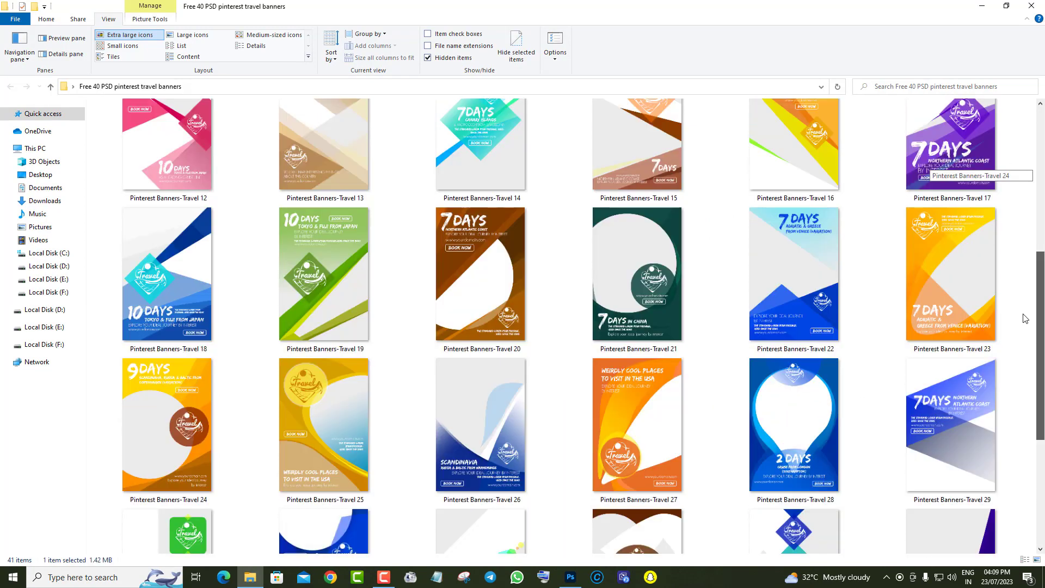
{"action": "left_click", "coordinate": [331, 258]}
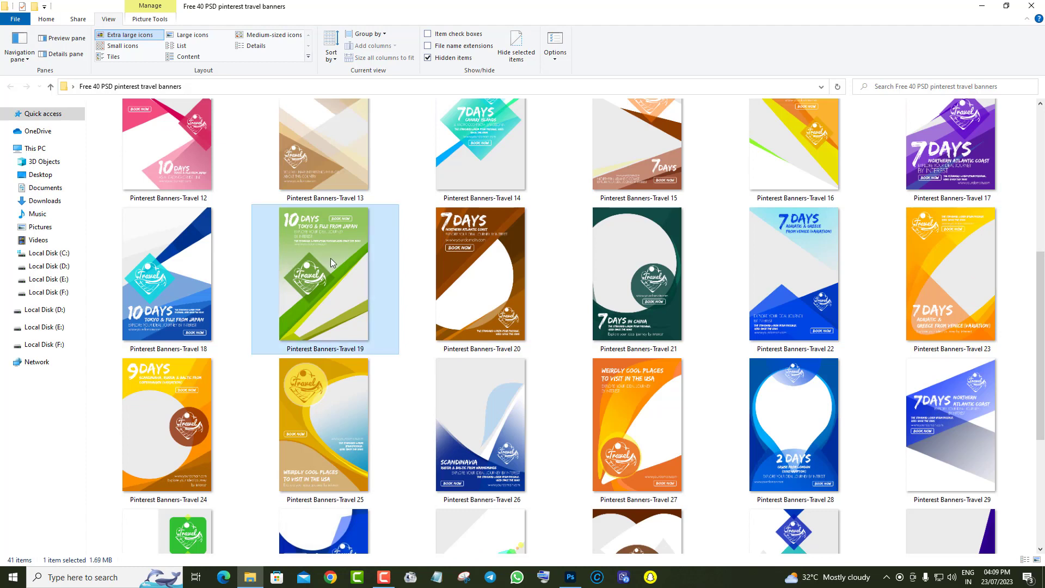
{"action": "right_click", "coordinate": [331, 258]}
{"action": "mouse_move", "coordinate": [415, 377]}
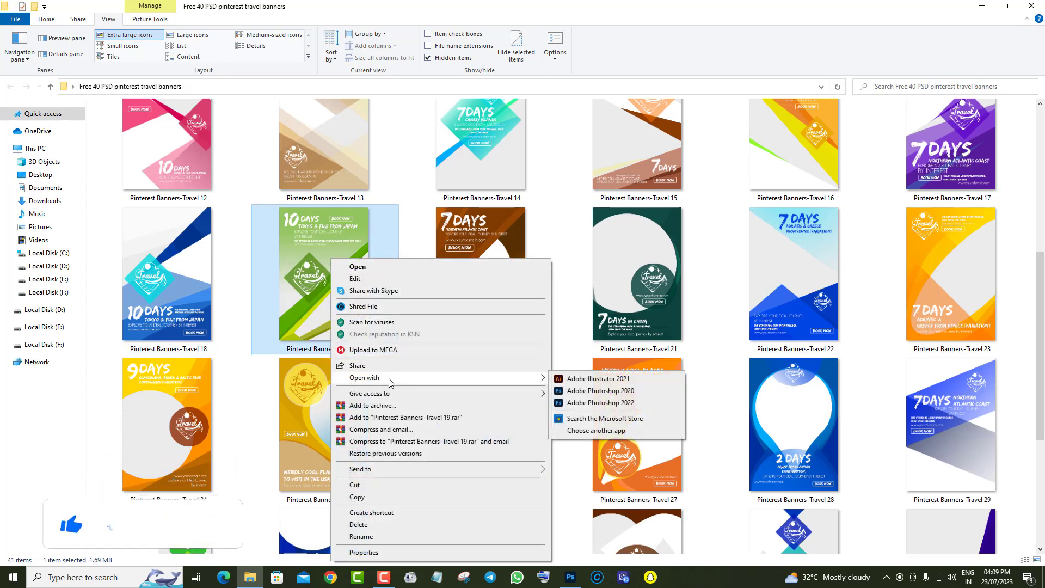
{"action": "left_click", "coordinate": [607, 391]}
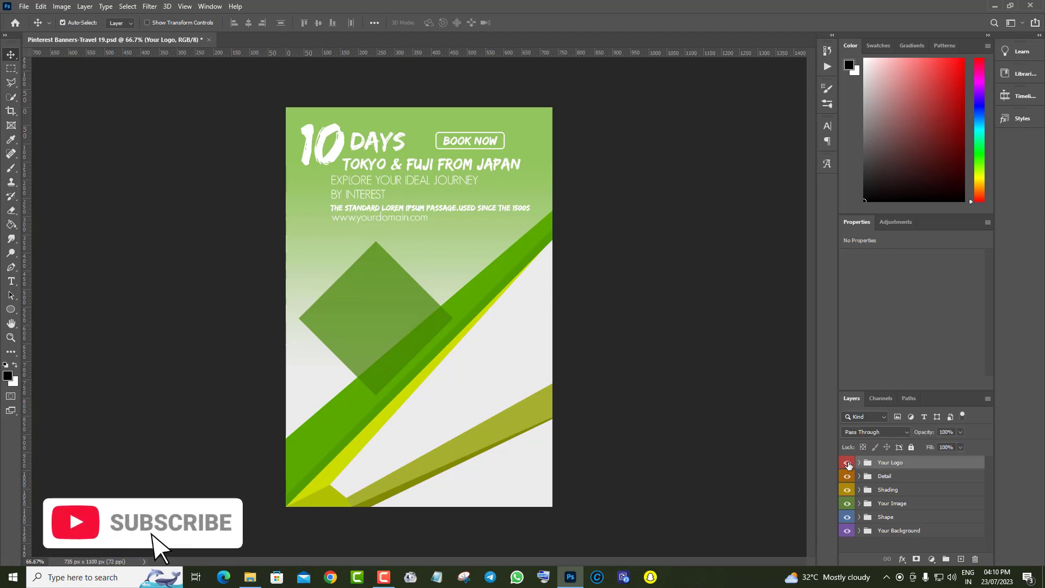
Check what the Your Logo group and its Your Logo (Replace) layer contain by toggling their visibility.
{"action": "left_click", "coordinate": [848, 463]}
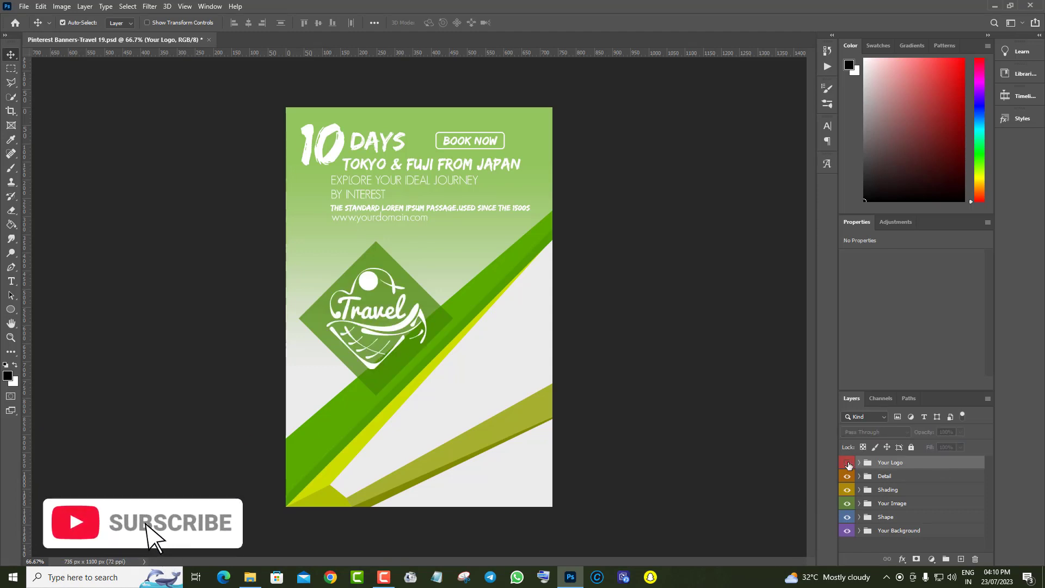
{"action": "left_click", "coordinate": [859, 464]}
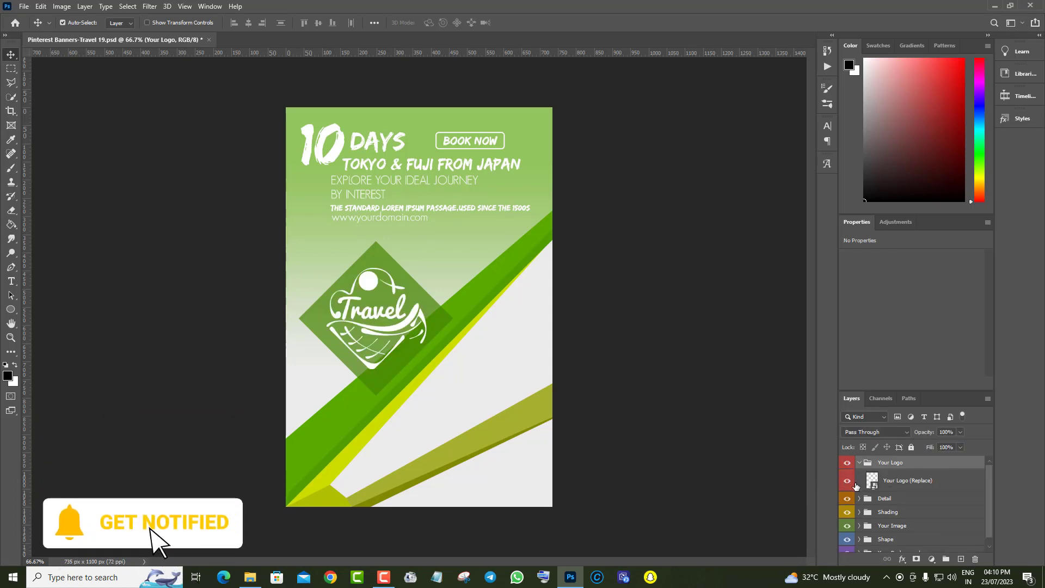
{"action": "left_click", "coordinate": [847, 482]}
{"action": "left_click", "coordinate": [848, 482]}
Inspect the Sample Logo layer inside the Your Logo (Replace) smart object, and close the smart object, saving it.
{"action": "double_click", "coordinate": [873, 484]}
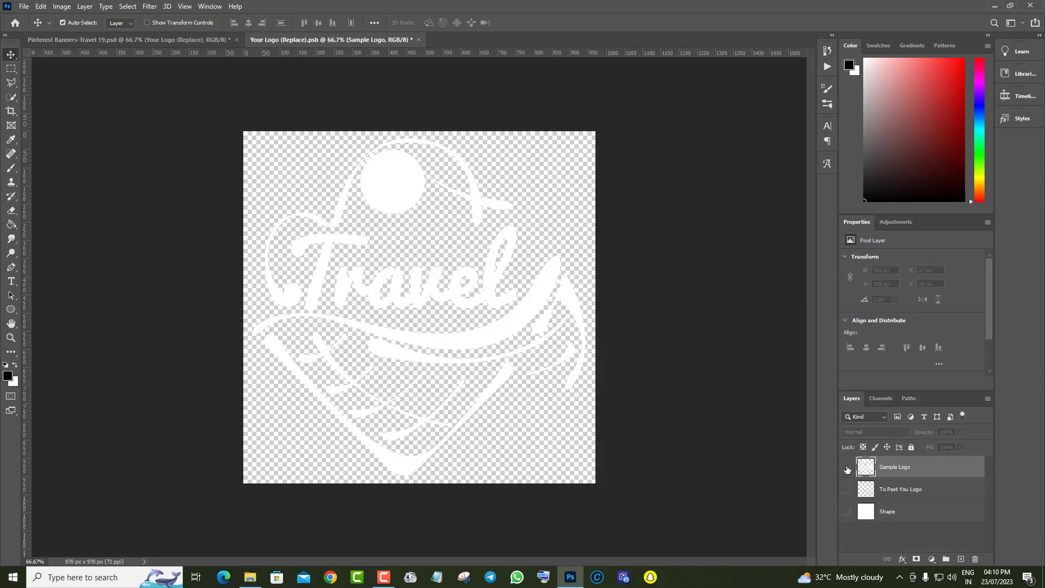
{"action": "left_click", "coordinate": [847, 467]}
{"action": "left_click", "coordinate": [847, 467]}
{"action": "left_click", "coordinate": [418, 40]}
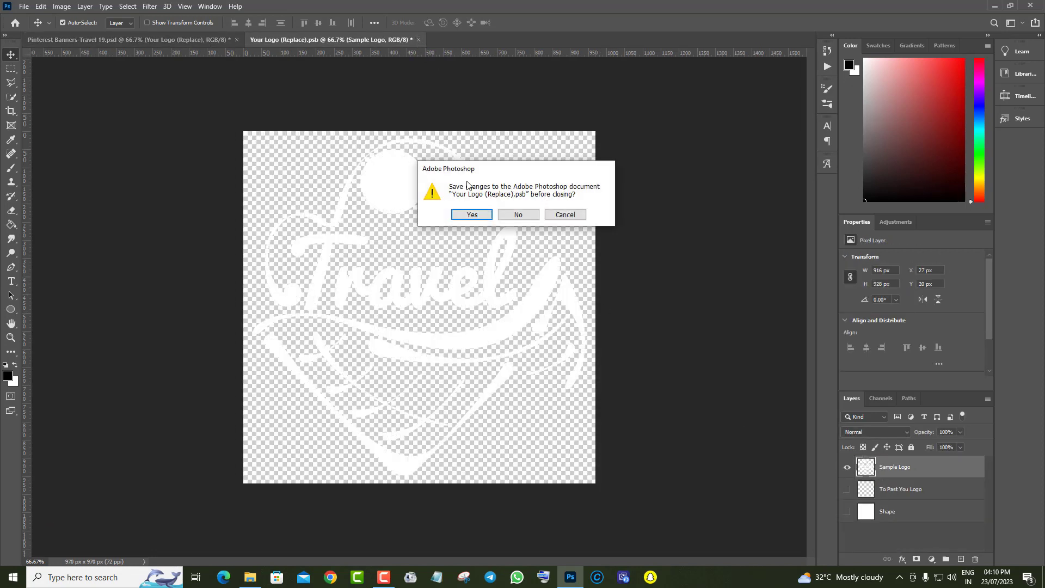
{"action": "left_click", "coordinate": [471, 215]}
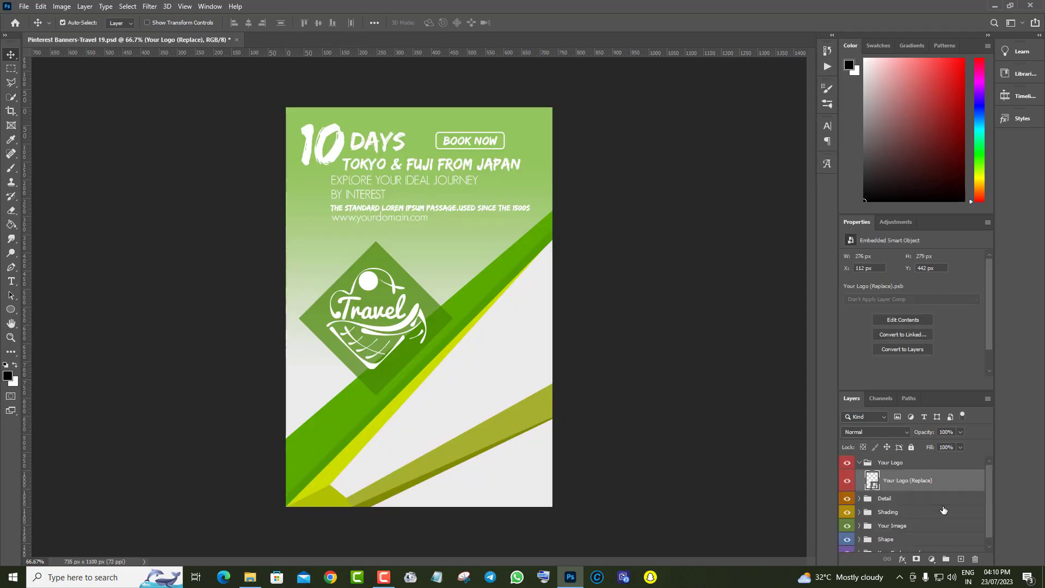
Examine the Detail group and its text subgroups by toggling their visibility, and collapse the group again.
{"action": "left_click", "coordinate": [848, 499]}
{"action": "left_click", "coordinate": [847, 499]}
{"action": "scroll", "coordinate": [862, 500], "scroll_direction": "down", "scroll_amount": 1}
{"action": "left_click", "coordinate": [848, 484]}
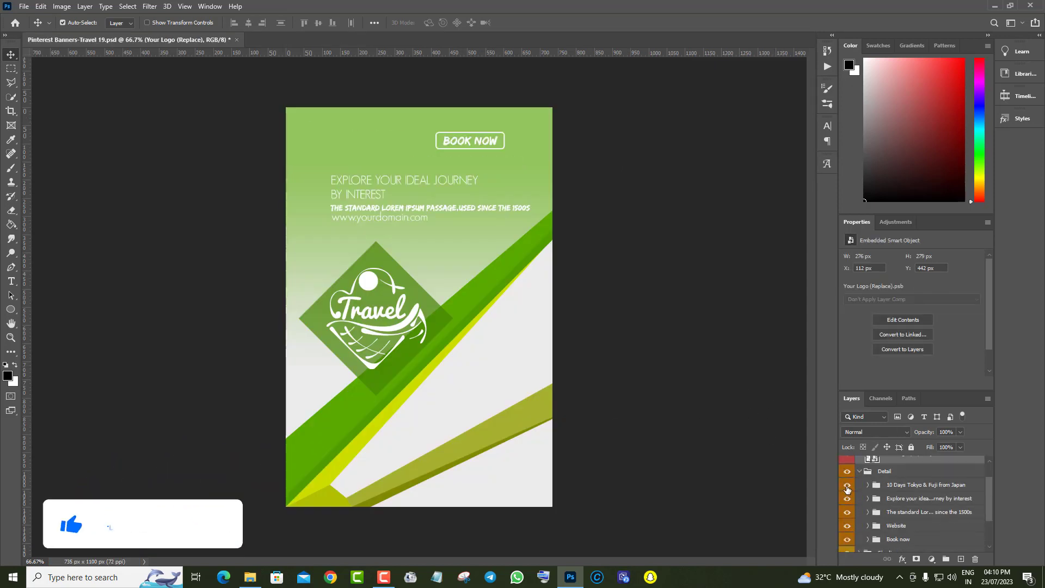
{"action": "left_click", "coordinate": [848, 484]}
{"action": "left_click", "coordinate": [848, 499]}
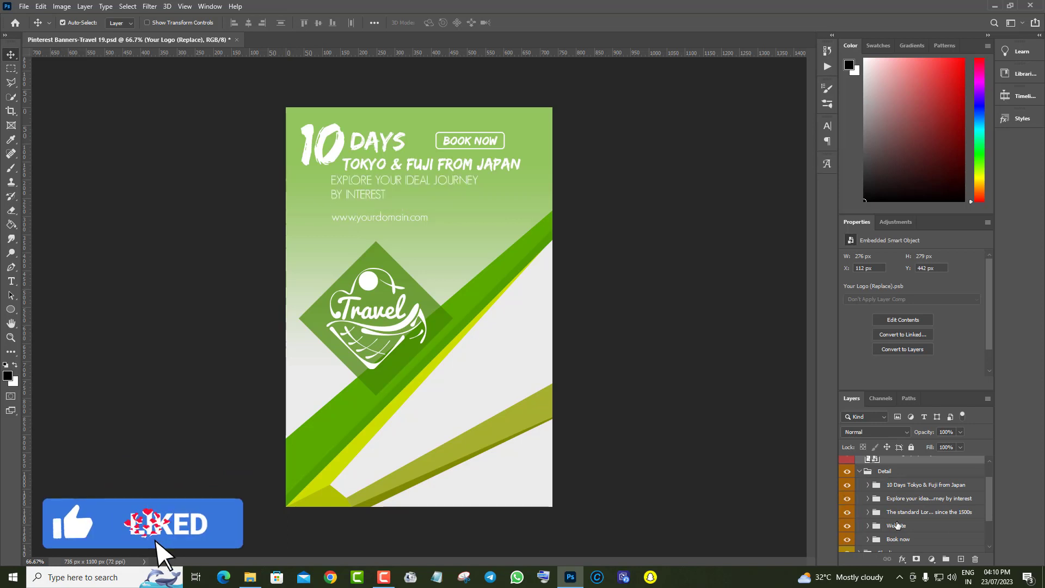
{"action": "scroll", "coordinate": [857, 479], "scroll_direction": "down", "scroll_amount": 1}
{"action": "left_click", "coordinate": [859, 459]}
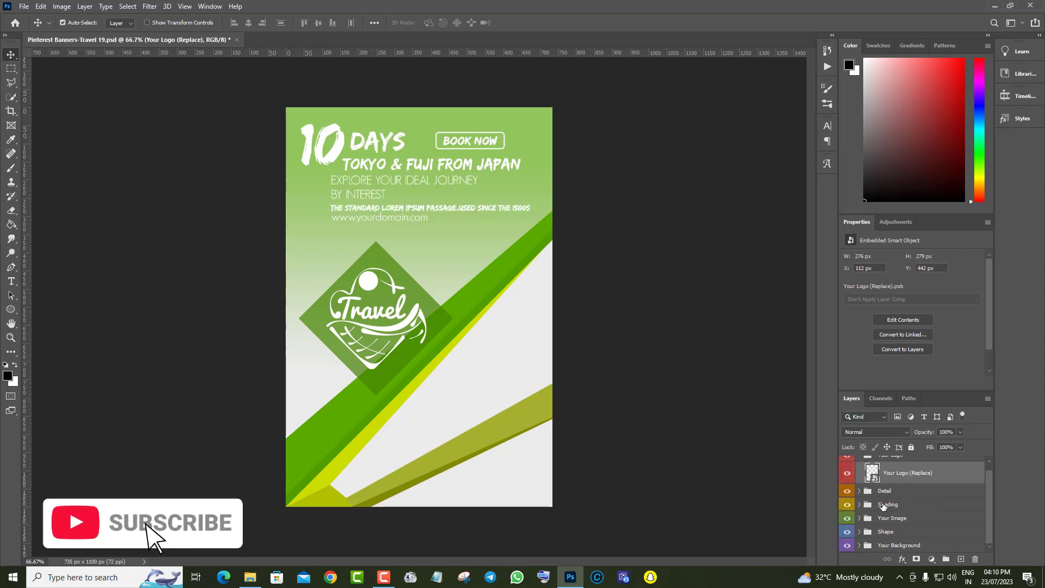
Expand the Your Image group and check which banner area Your Image 3(Replace) fills by toggling its visibility.
{"action": "left_click", "coordinate": [848, 521]}
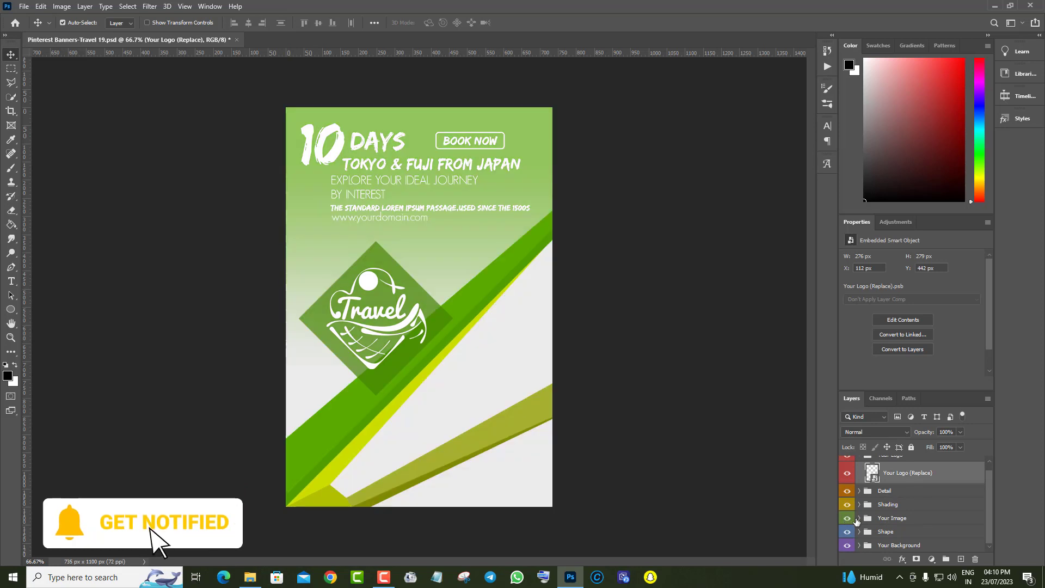
{"action": "left_click", "coordinate": [859, 518]}
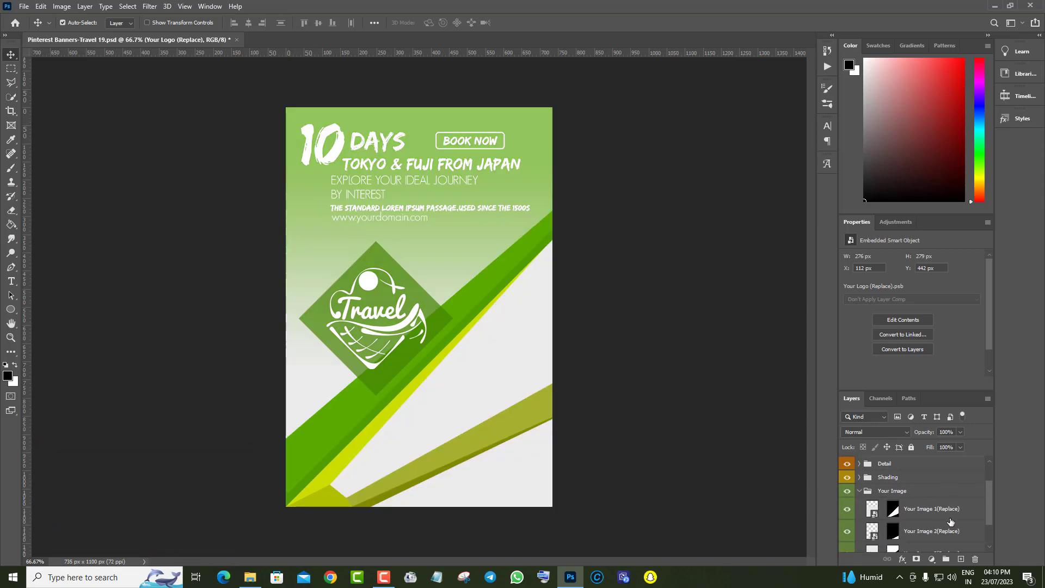
{"action": "scroll", "coordinate": [956, 527], "scroll_direction": "down", "scroll_amount": 2}
{"action": "left_click", "coordinate": [847, 513]}
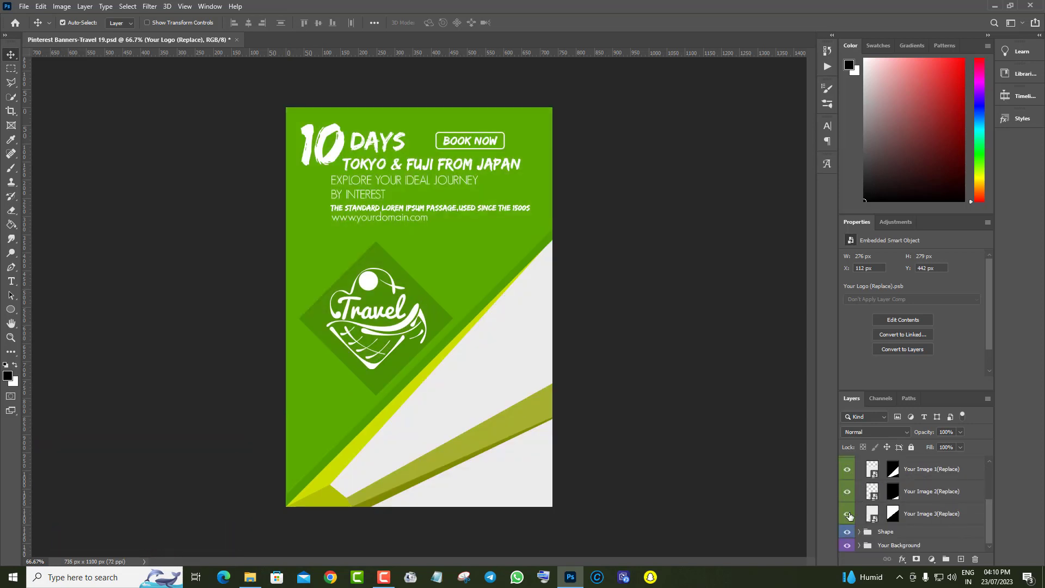
Open the contents of Your Image 3(Replace) and bring in the night canal street photo above the Shape layer.
{"action": "double_click", "coordinate": [873, 519]}
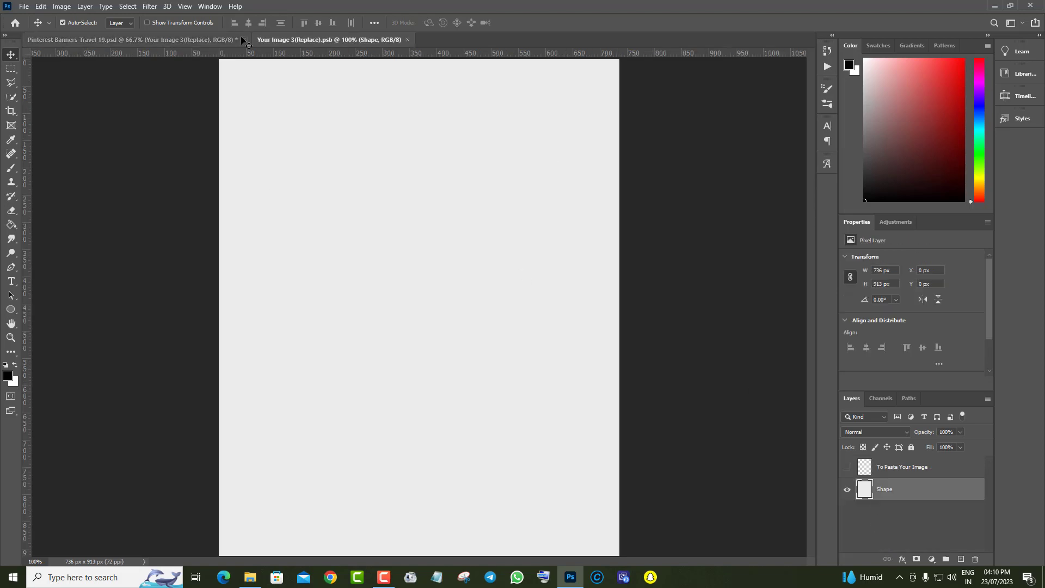
{"action": "left_click", "coordinate": [19, 8]}
{"action": "left_click", "coordinate": [32, 28]}
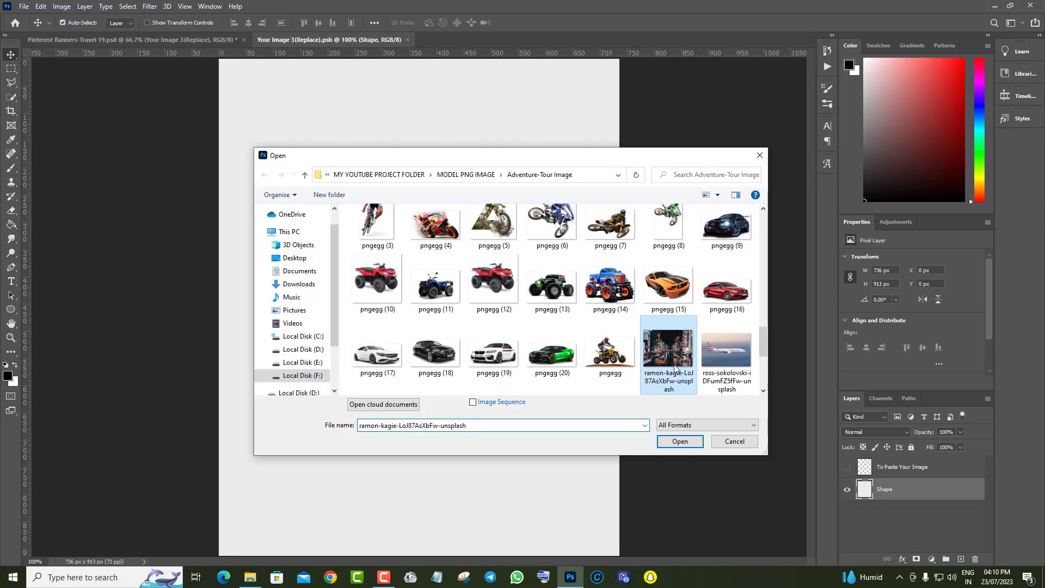
{"action": "left_click", "coordinate": [678, 442]}
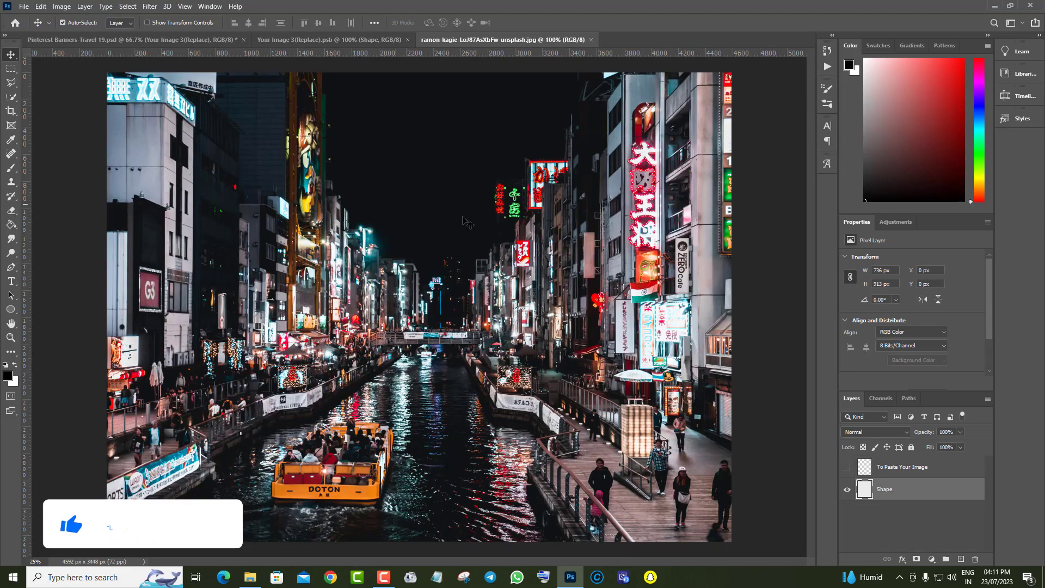
{"action": "left_click", "coordinate": [308, 36]}
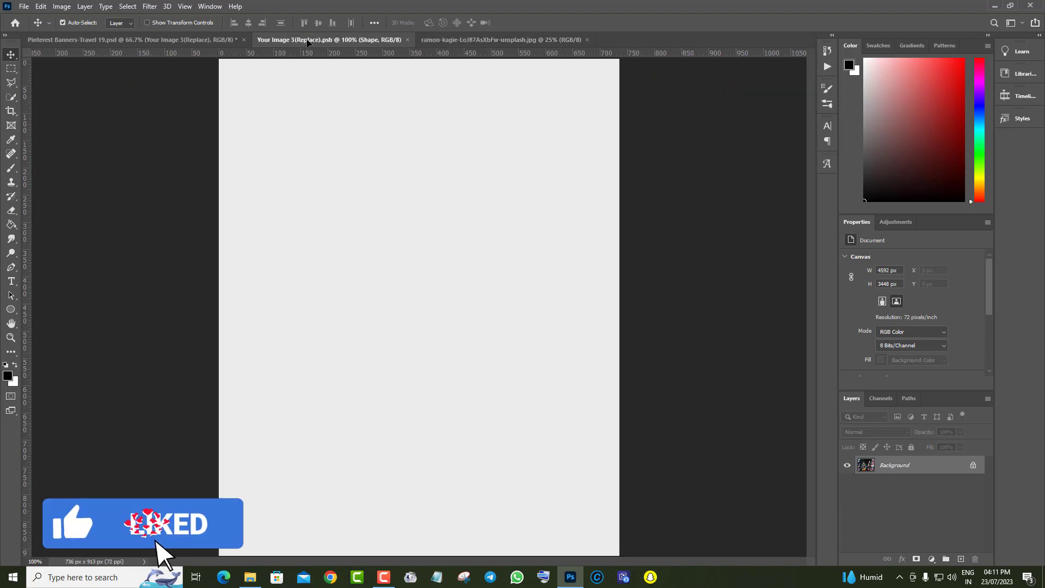
{"action": "key", "text": "ctrl+v"}
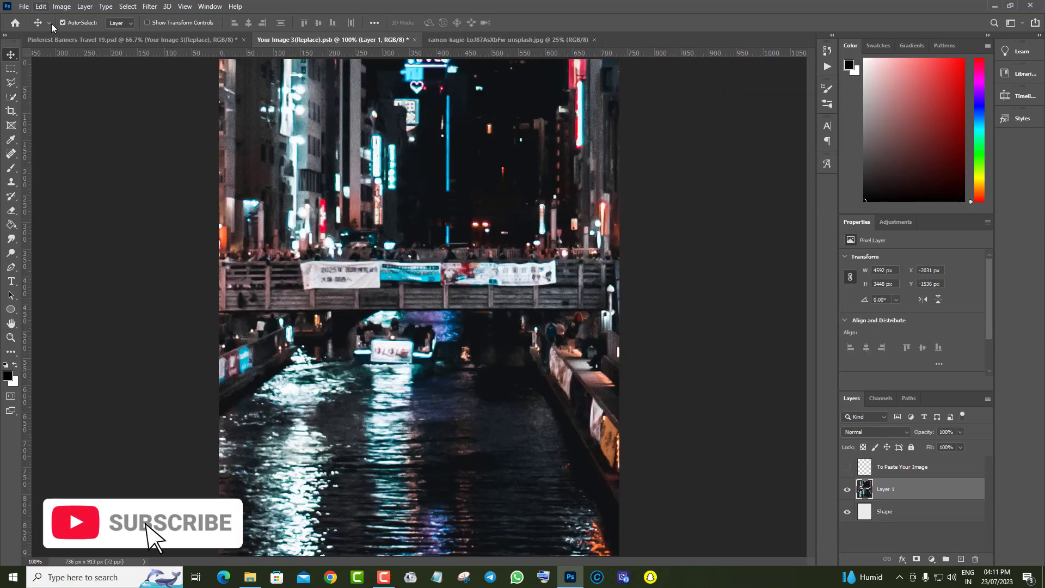
Scale the canal photo to 26.48% to cover the full canvas height, and save and close the smart object.
{"action": "left_click", "coordinate": [41, 6]}
{"action": "left_click", "coordinate": [60, 239]}
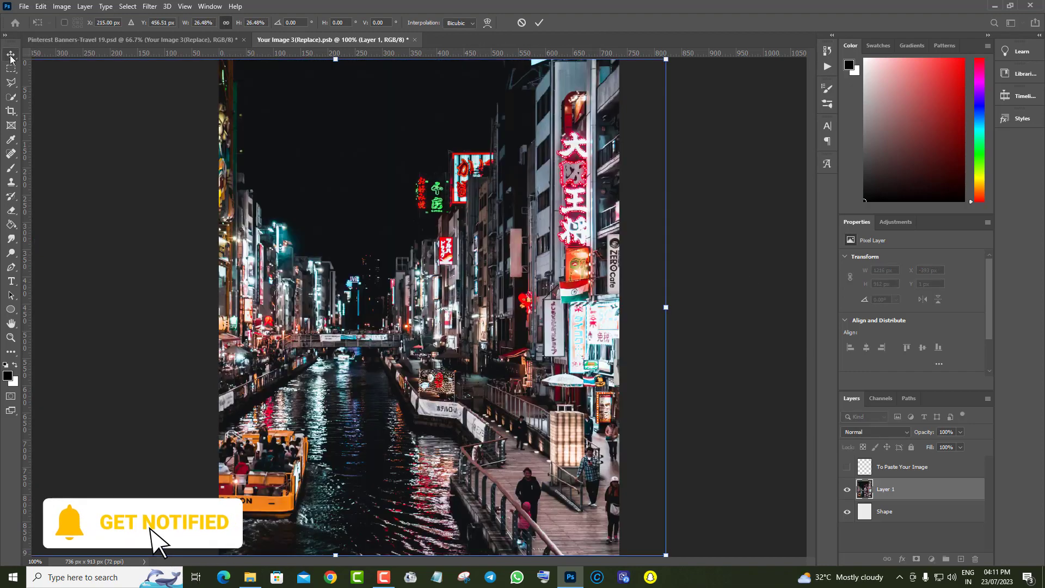
{"action": "left_click", "coordinate": [11, 55]}
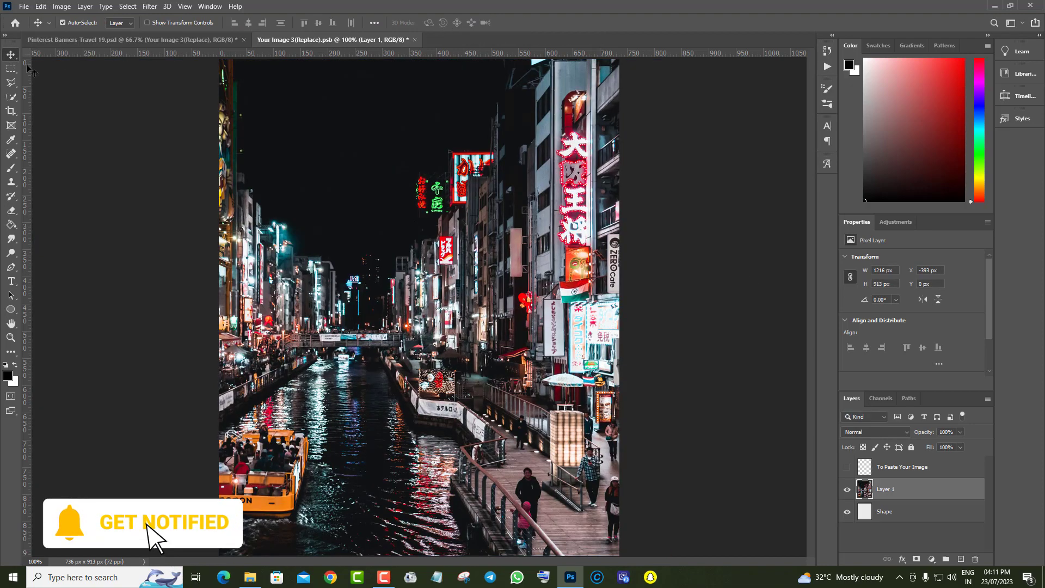
{"action": "left_click", "coordinate": [415, 40]}
{"action": "left_click", "coordinate": [467, 213]}
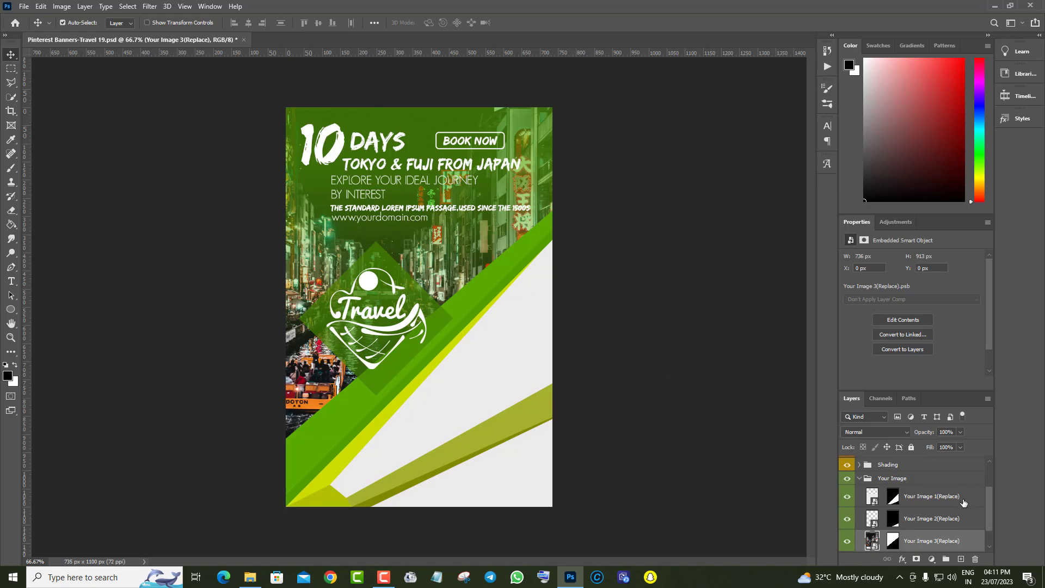
Free Transform Your Image 3(Replace) in the banner to 99.86% so it matches the banner's width.
{"action": "left_click", "coordinate": [41, 7]}
{"action": "left_click", "coordinate": [71, 239]}
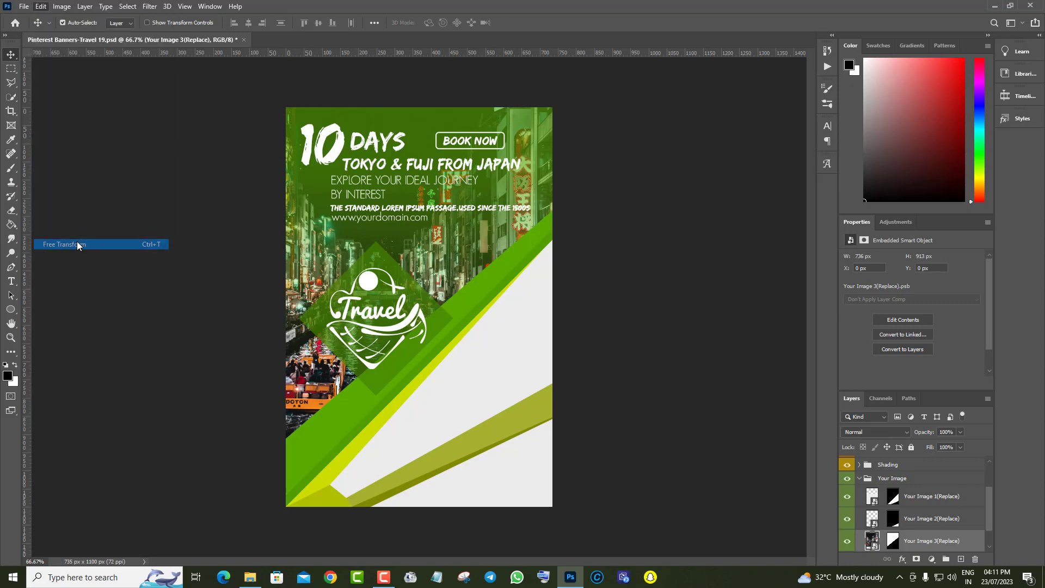
{"action": "left_click_drag", "start_coordinate": [574, 277], "coordinate": [554, 288]}
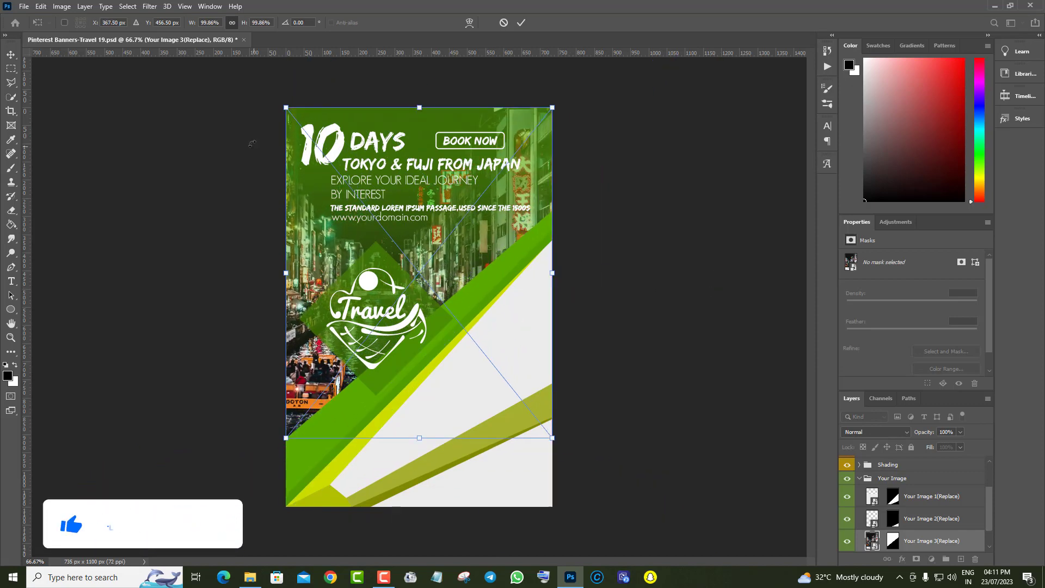
{"action": "key", "text": "Return"}
Check which banner area Your Image 1(Replace) covers by toggling its visibility.
{"action": "scroll", "coordinate": [955, 523], "scroll_direction": "down", "scroll_amount": 1}
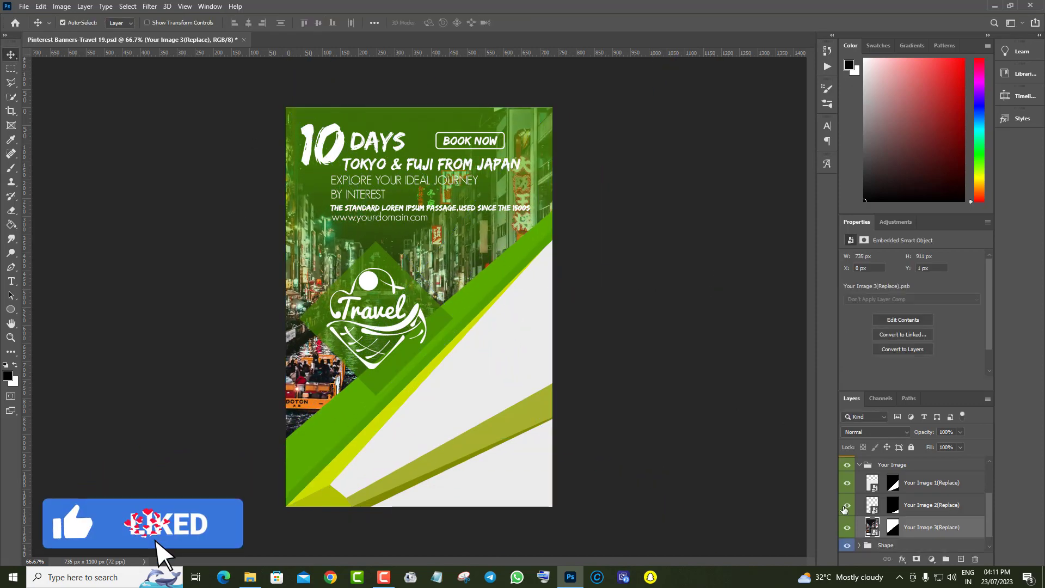
{"action": "left_click", "coordinate": [847, 483]}
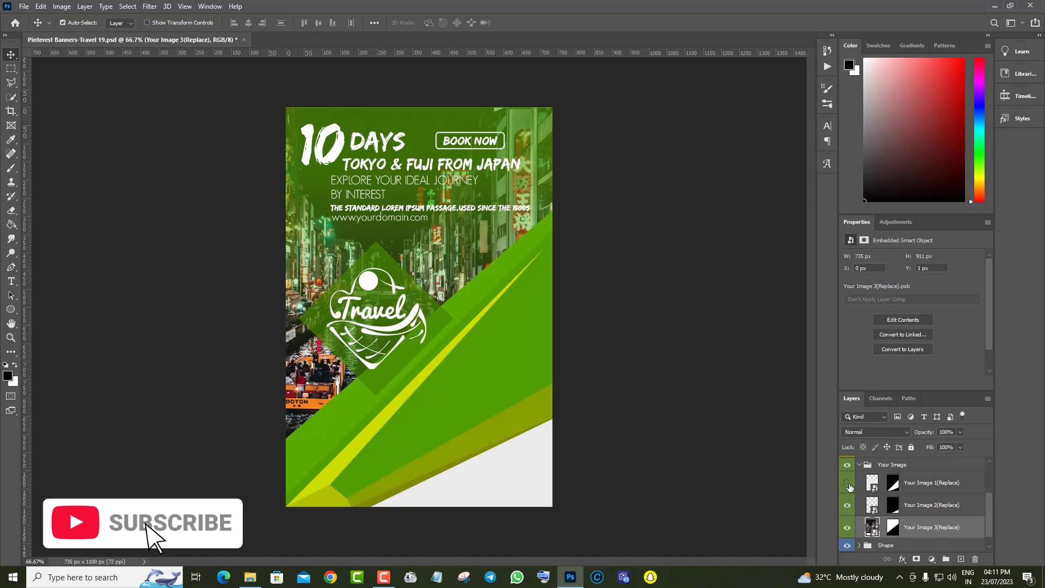
{"action": "left_click", "coordinate": [847, 483]}
Open the contents of Your Image 1(Replace) and bring in the airplane cabin photo above the Shape layer.
{"action": "left_click", "coordinate": [874, 487]}
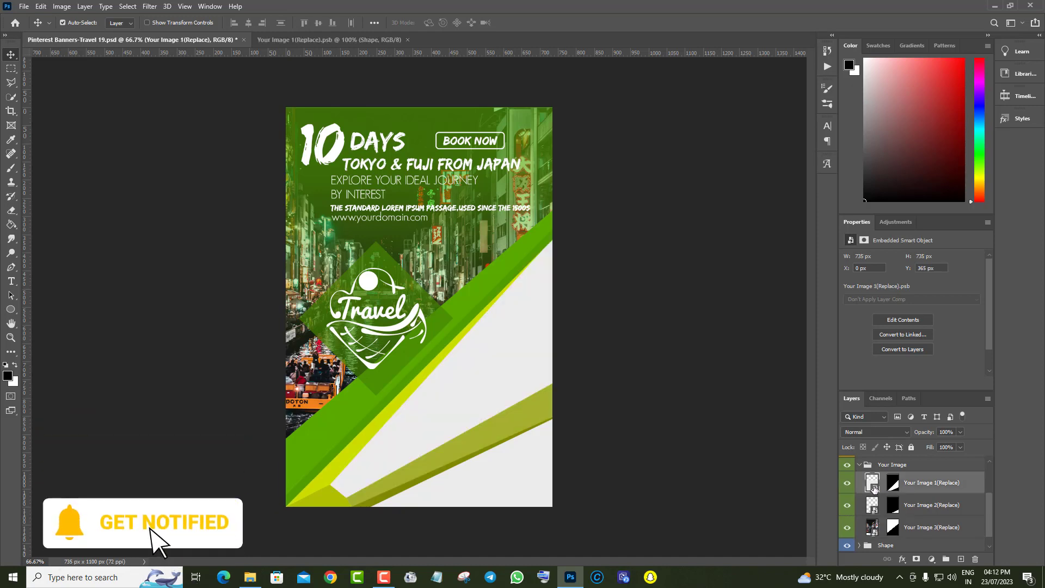
{"action": "double_click", "coordinate": [874, 488]}
{"action": "left_click", "coordinate": [24, 6]}
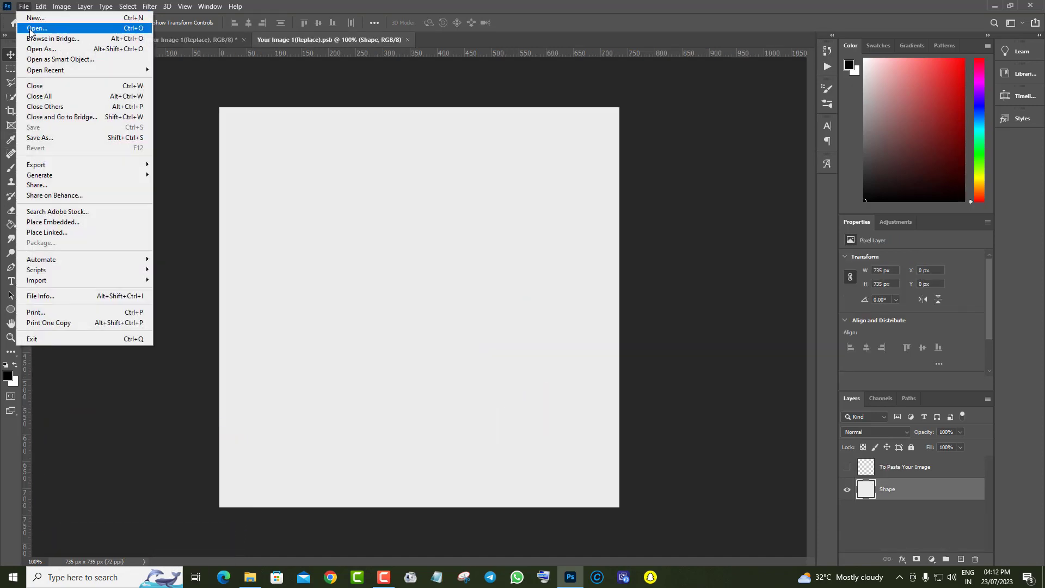
{"action": "left_click", "coordinate": [37, 28]}
{"action": "left_click", "coordinate": [678, 442]}
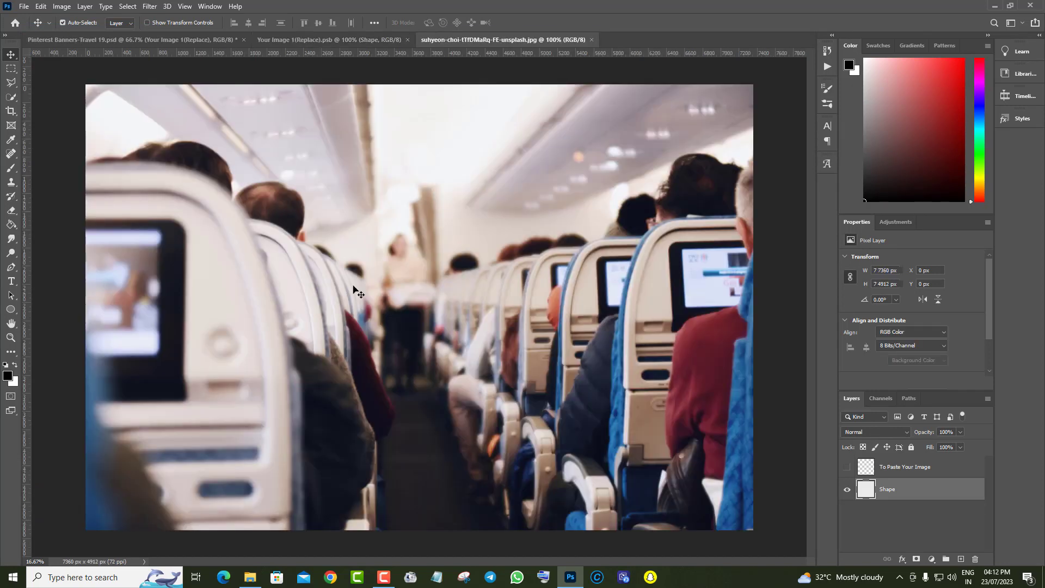
{"action": "left_click_drag", "start_coordinate": [275, 46], "coordinate": [402, 228]}
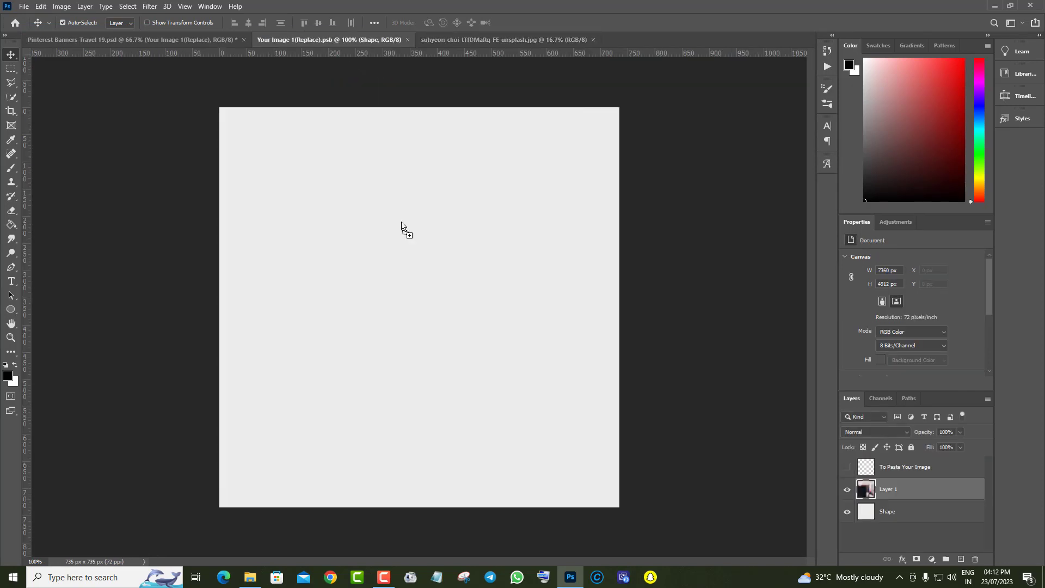
Scale the cabin photo to 14.96% to fill the canvas, and close its source file and the saved smart object.
{"action": "left_click", "coordinate": [40, 8]}
{"action": "left_click", "coordinate": [55, 241]}
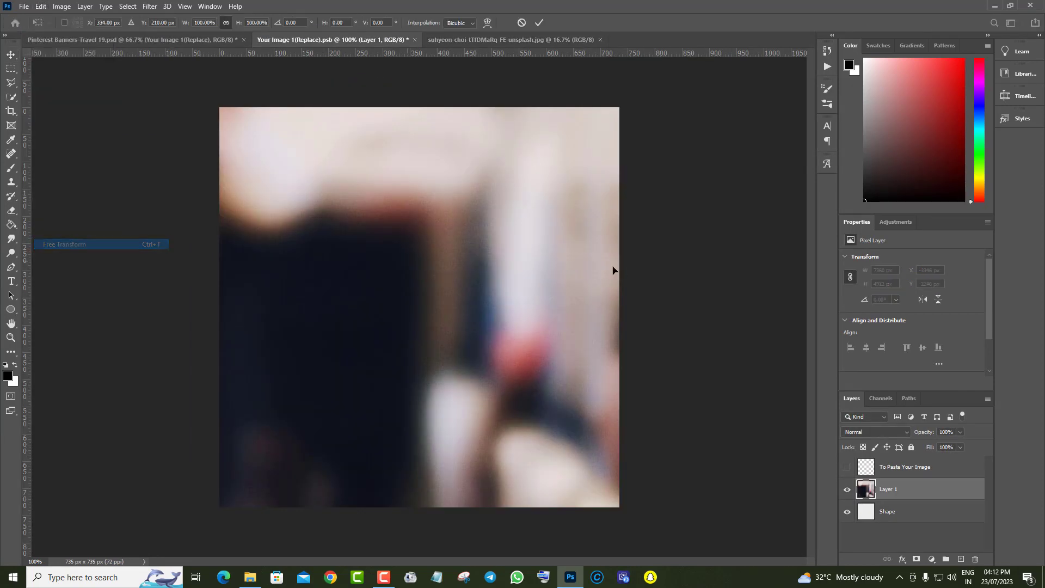
{"action": "left_click", "coordinate": [11, 55]}
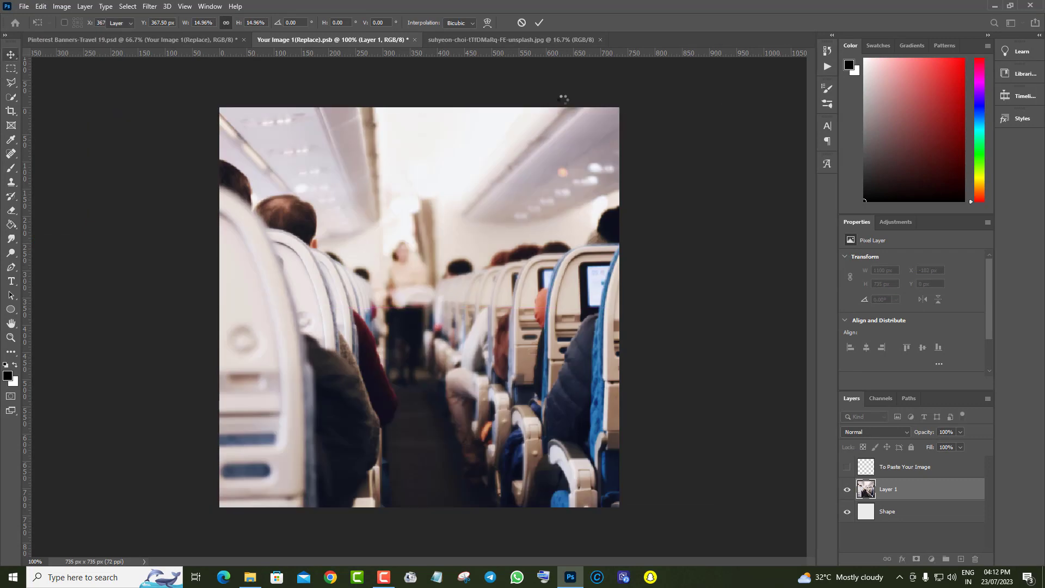
{"action": "left_click", "coordinate": [601, 40]}
{"action": "left_click", "coordinate": [415, 41]}
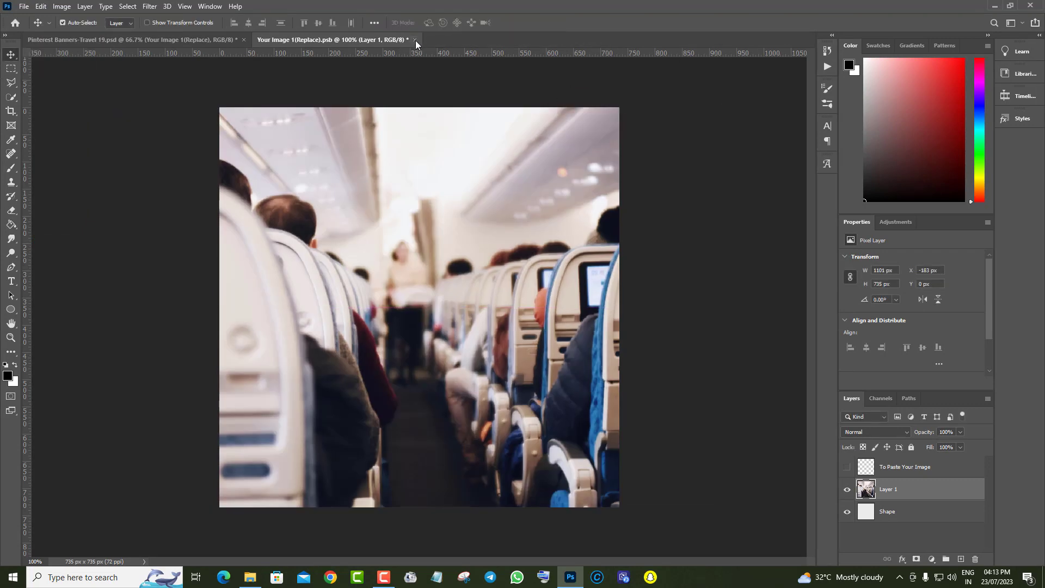
{"action": "left_click", "coordinate": [482, 216]}
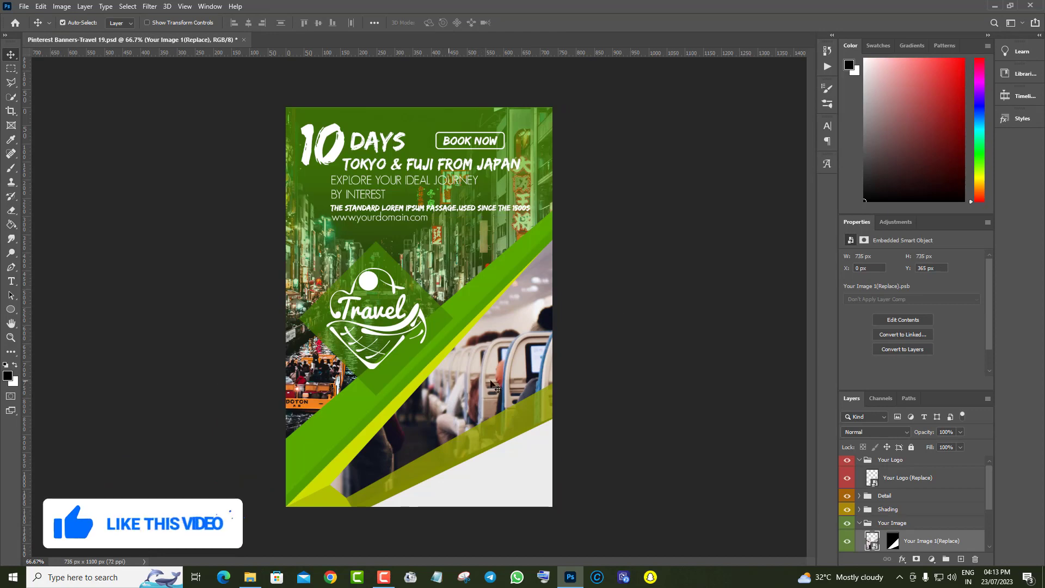
Free Transform Your Image 1(Replace) in the banner, moving it straight up about 11 px, and apply the transform.
{"action": "left_click", "coordinate": [41, 6]}
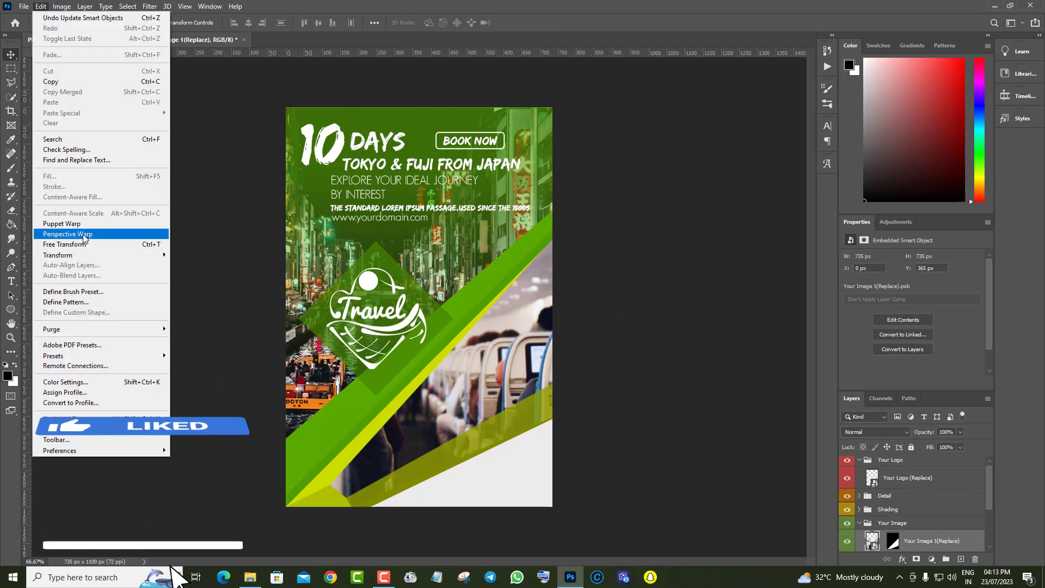
{"action": "left_click", "coordinate": [54, 243]}
{"action": "mouse_move", "coordinate": [517, 347]}
{"action": "left_mouse_down"}
{"action": "mouse_move", "coordinate": [606, 348]}
{"action": "mouse_move", "coordinate": [561, 325]}
{"action": "mouse_move", "coordinate": [554, 341]}
{"action": "mouse_move", "coordinate": [519, 338]}
{"action": "left_mouse_up"}
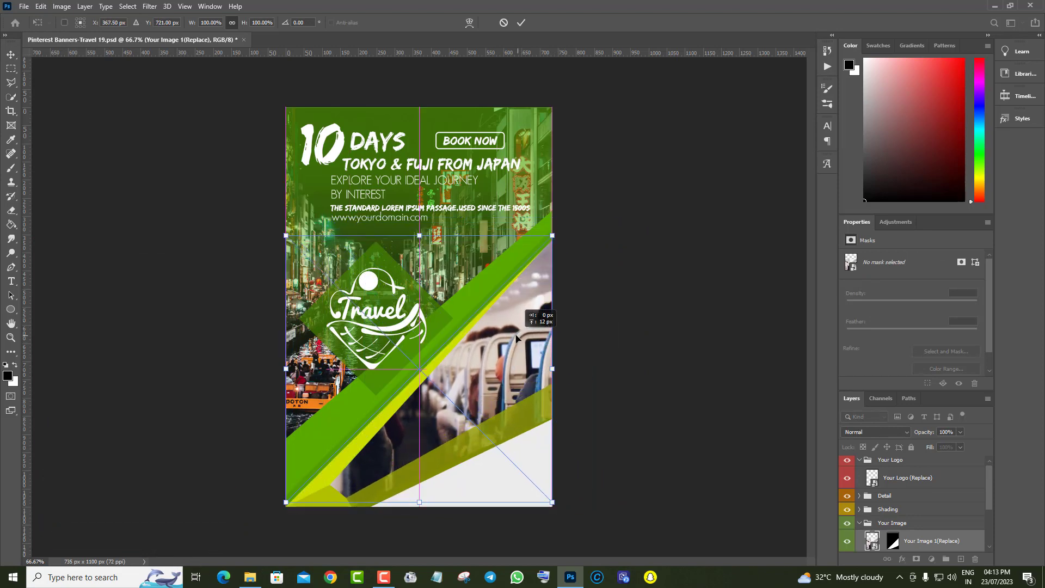
{"action": "left_click", "coordinate": [10, 56]}
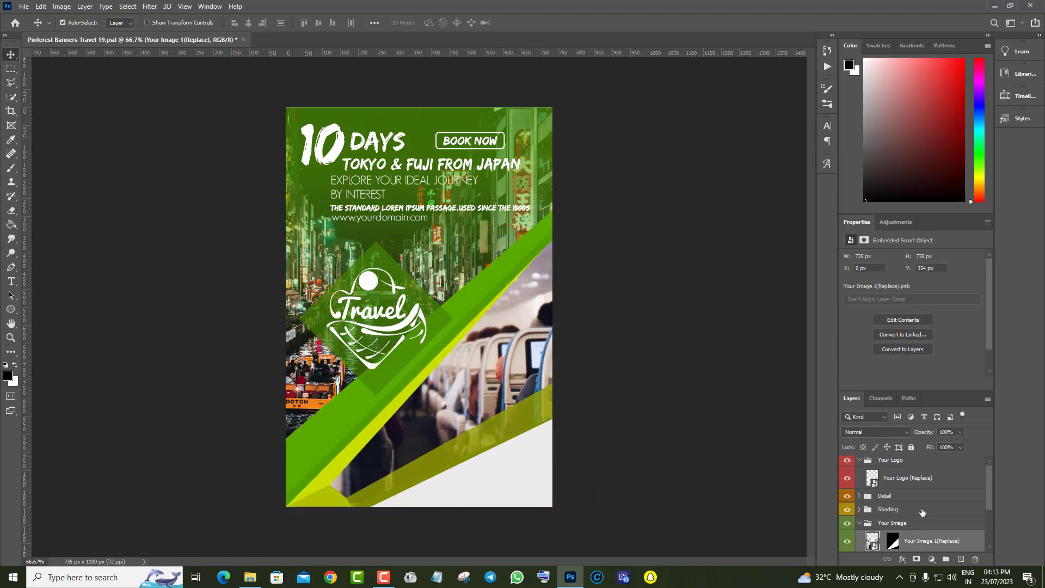
Check which banner area Your Image 2(Replace) covers by toggling its visibility.
{"action": "scroll", "coordinate": [922, 511], "scroll_direction": "down", "scroll_amount": 3}
{"action": "left_click", "coordinate": [848, 497]}
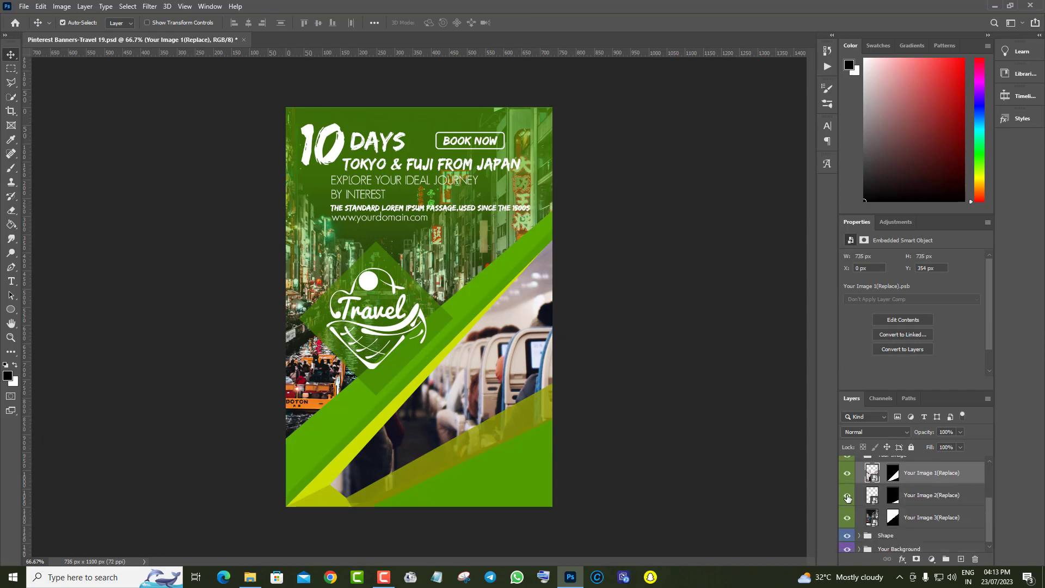
{"action": "left_click", "coordinate": [848, 497]}
Open the contents of Your Image 2(Replace) and bring in the night street photo above the Shape layer.
{"action": "double_click", "coordinate": [872, 495]}
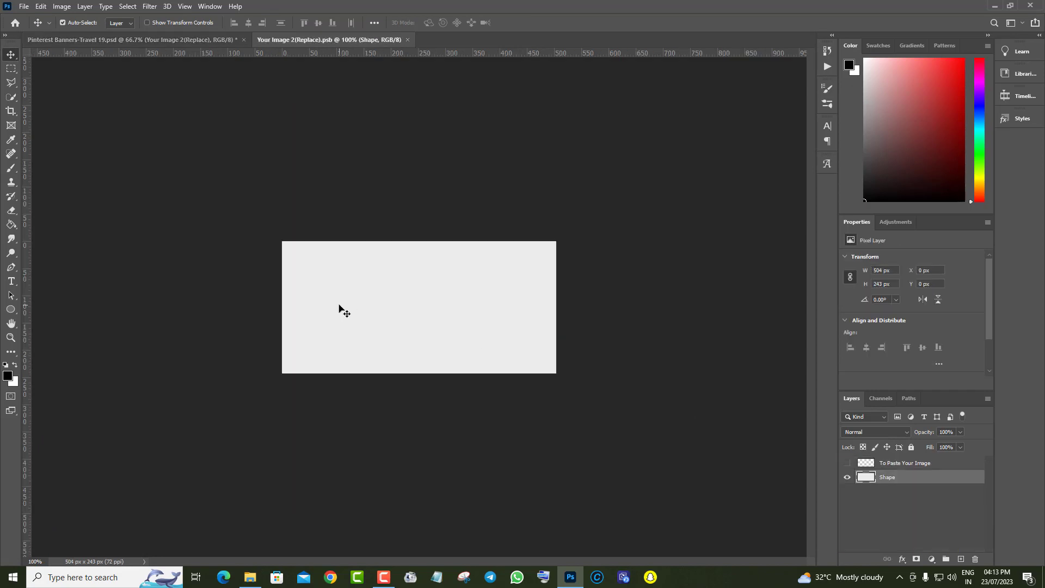
{"action": "left_click", "coordinate": [24, 6]}
{"action": "left_click", "coordinate": [33, 28]}
{"action": "left_click", "coordinate": [679, 441]}
{"action": "left_click", "coordinate": [288, 39]}
{"action": "left_click_drag", "start_coordinate": [446, 263], "coordinate": [446, 264]}
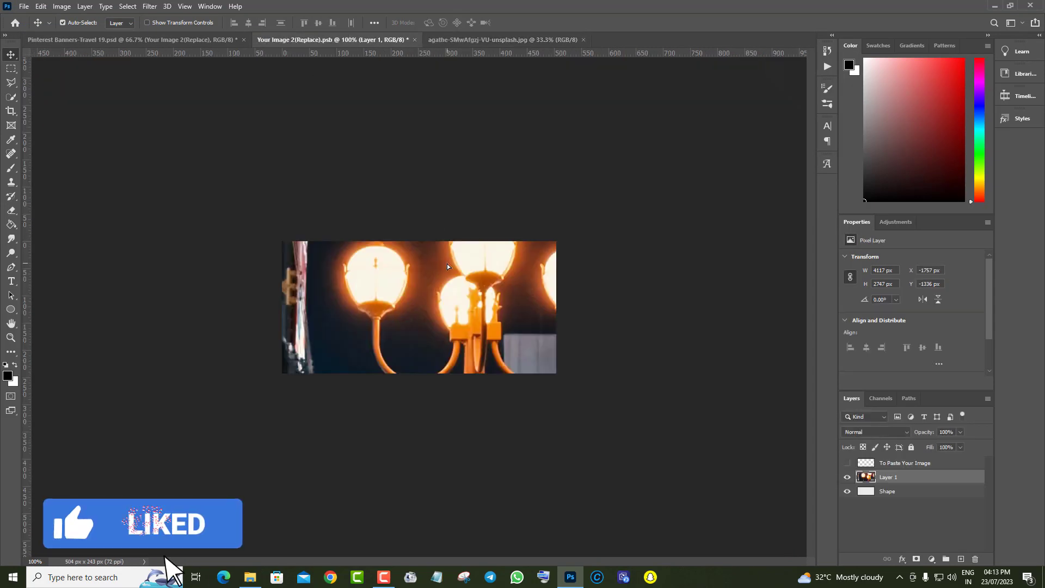
Scale the night street photo to 12.85% to fill the canvas, and close its source file and the saved smart object.
{"action": "left_click", "coordinate": [41, 6]}
{"action": "left_click", "coordinate": [110, 249]}
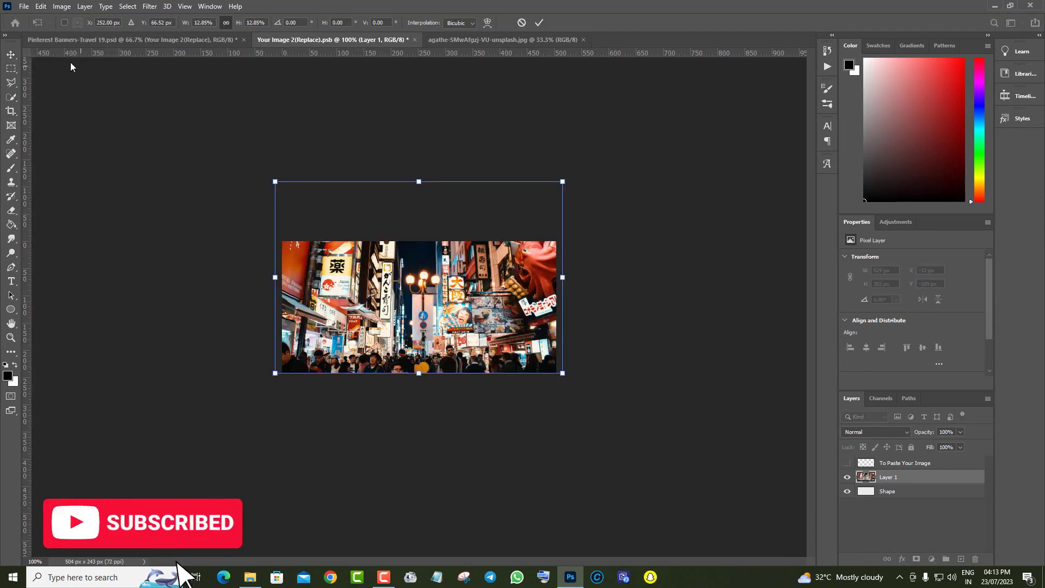
{"action": "key", "text": "Return"}
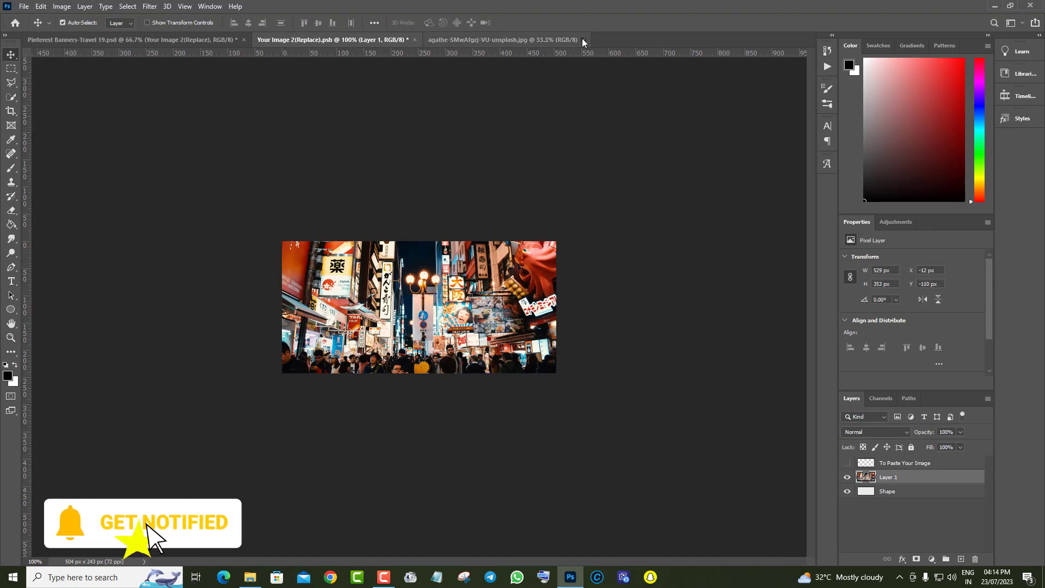
{"action": "left_click", "coordinate": [583, 39]}
{"action": "left_click", "coordinate": [414, 39]}
{"action": "left_click", "coordinate": [470, 215]}
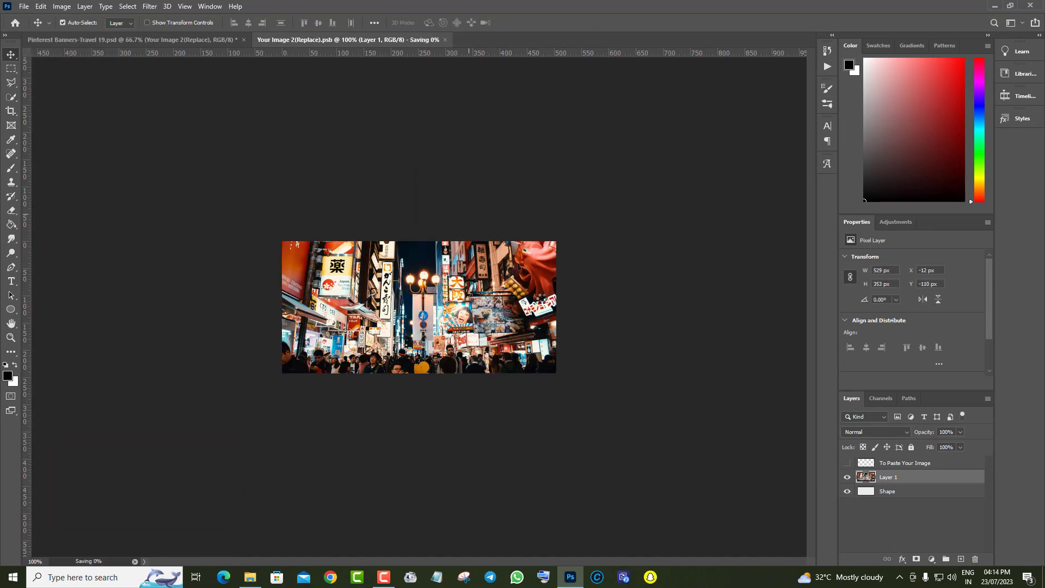
Free Transform Your Image 2(Replace) in the banner, moving it about 52 px right and 49 px down.
{"action": "left_click", "coordinate": [43, 7]}
{"action": "left_click", "coordinate": [104, 243]}
{"action": "mouse_move", "coordinate": [552, 462]}
{"action": "left_mouse_down"}
{"action": "mouse_move", "coordinate": [653, 467]}
{"action": "mouse_move", "coordinate": [569, 467]}
{"action": "left_mouse_up"}
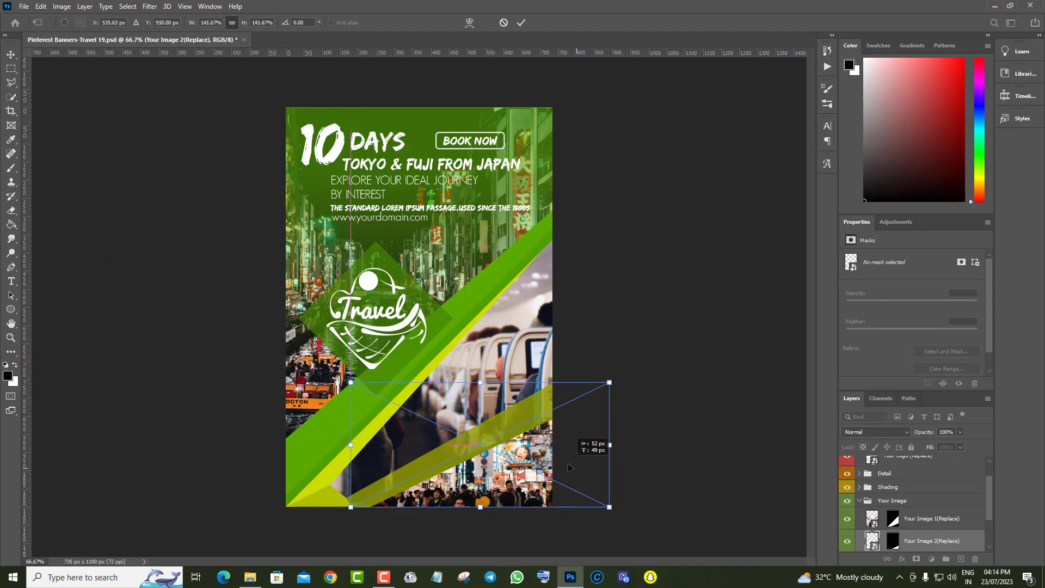
{"action": "left_click", "coordinate": [10, 57]}
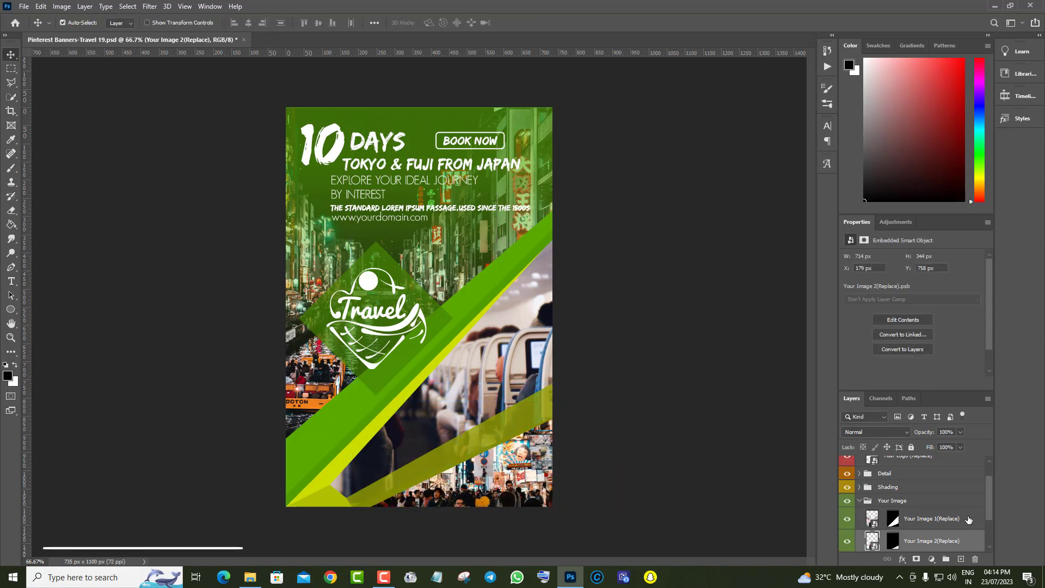
Expand the Shading group and lower the opacity of its green gradient Shading layer to 41%.
{"action": "scroll", "coordinate": [968, 520], "scroll_direction": "up", "scroll_amount": 1}
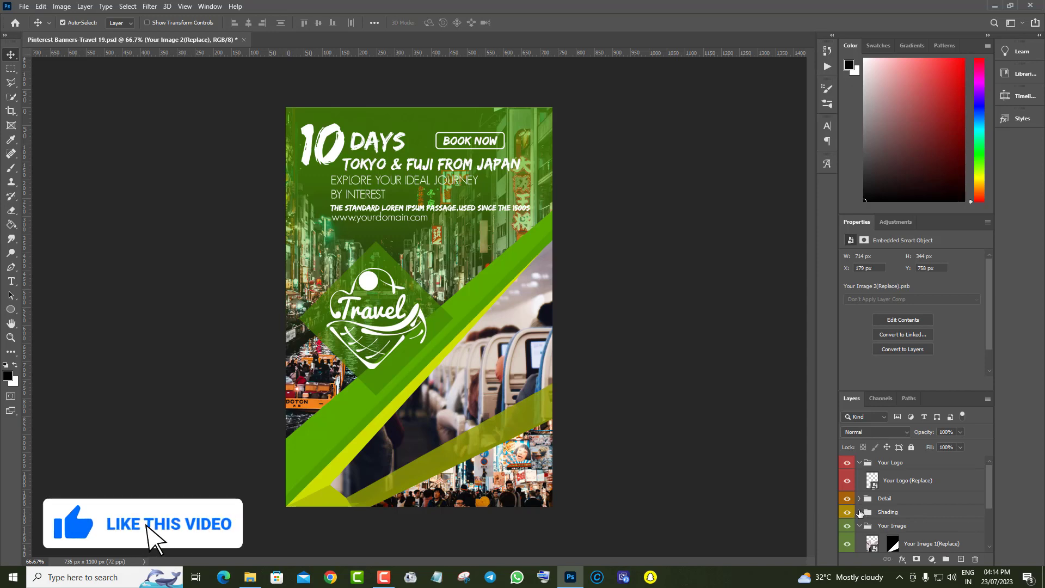
{"action": "left_click", "coordinate": [861, 511]}
{"action": "scroll", "coordinate": [949, 528], "scroll_direction": "down", "scroll_amount": 2}
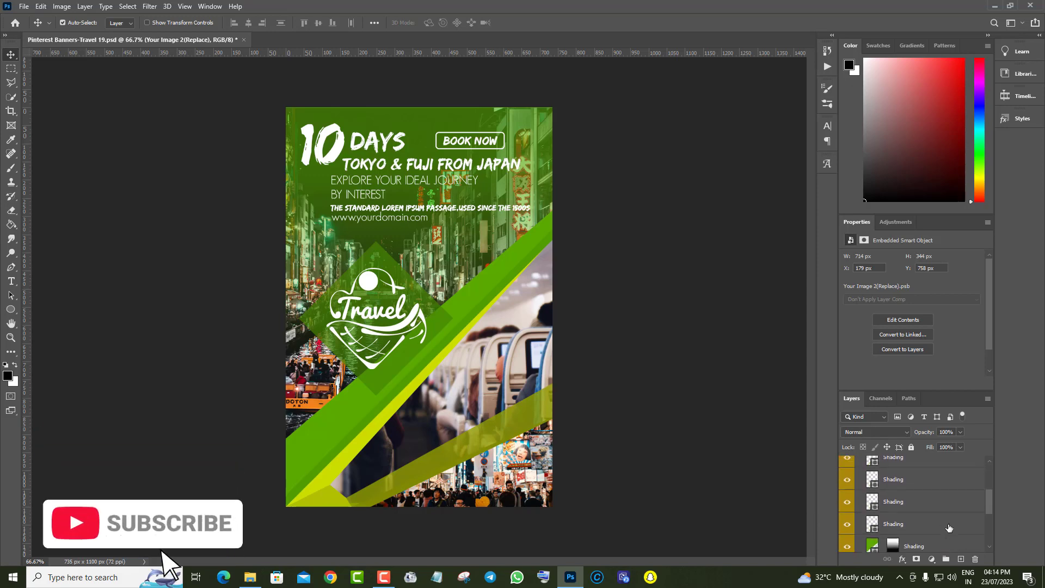
{"action": "scroll", "coordinate": [949, 528], "scroll_direction": "down", "scroll_amount": 1}
{"action": "left_click", "coordinate": [951, 517]}
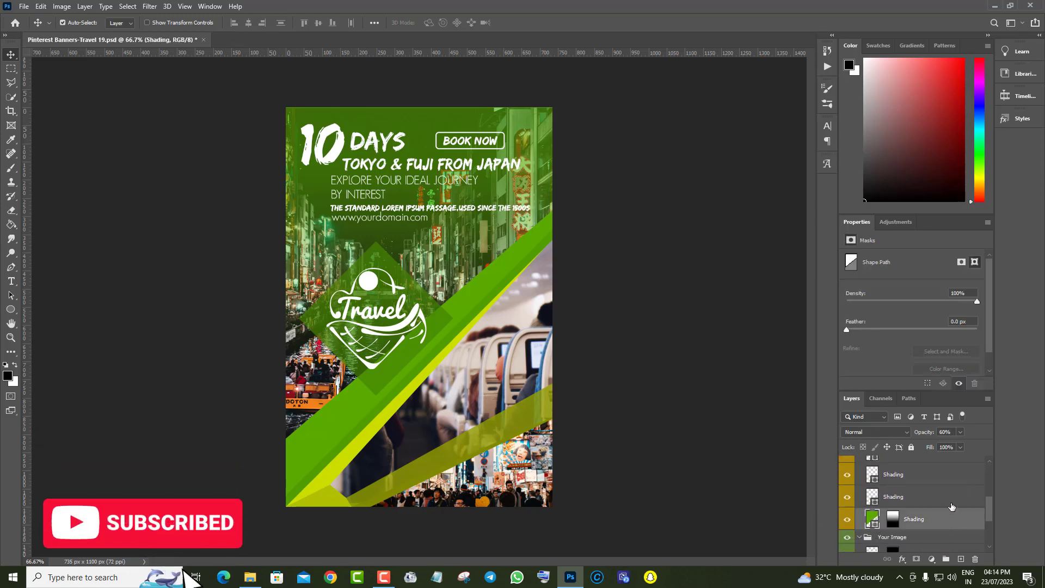
{"action": "left_click", "coordinate": [960, 432]}
{"action": "left_click_drag", "start_coordinate": [945, 444], "coordinate": [933, 445]}
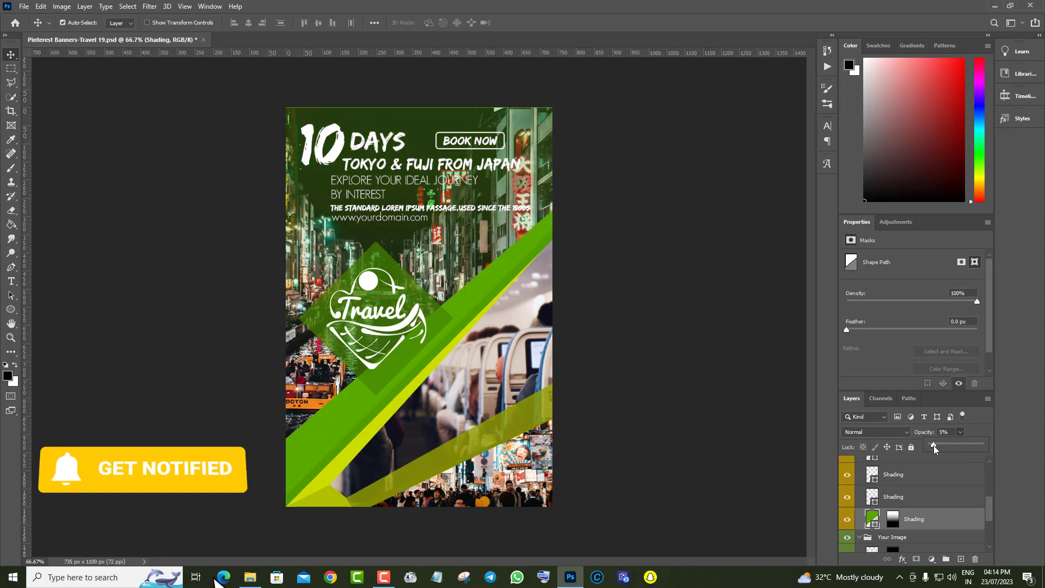
{"action": "left_click", "coordinate": [947, 444]}
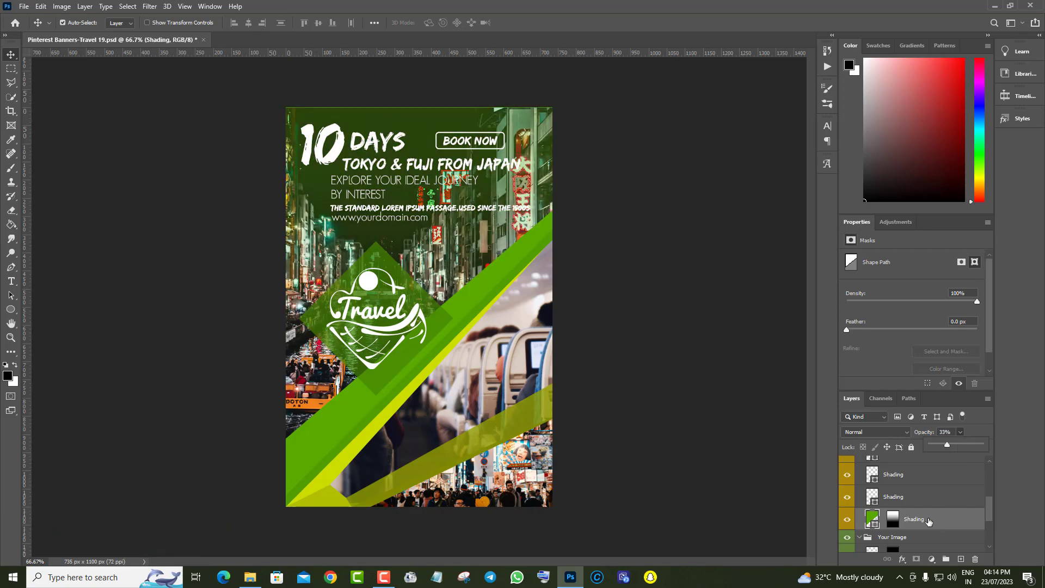
{"action": "left_click_drag", "start_coordinate": [965, 443], "coordinate": [983, 445]}
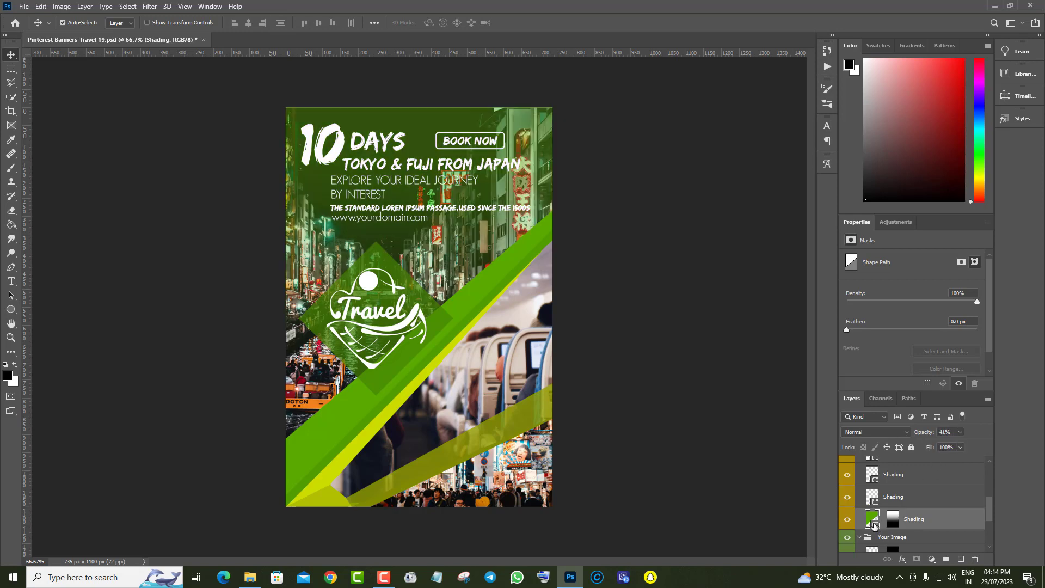
Try a dark blue fill, #0a3e6a, on the gradient Shading layer and discard the colour change.
{"action": "double_click", "coordinate": [873, 522]}
{"action": "left_click", "coordinate": [877, 348]}
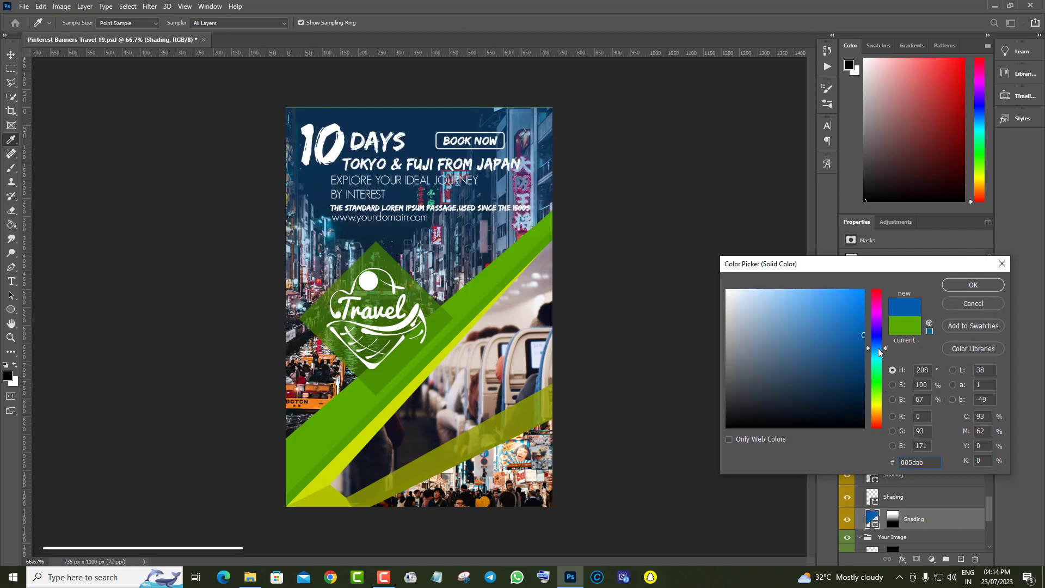
{"action": "left_click", "coordinate": [852, 370]}
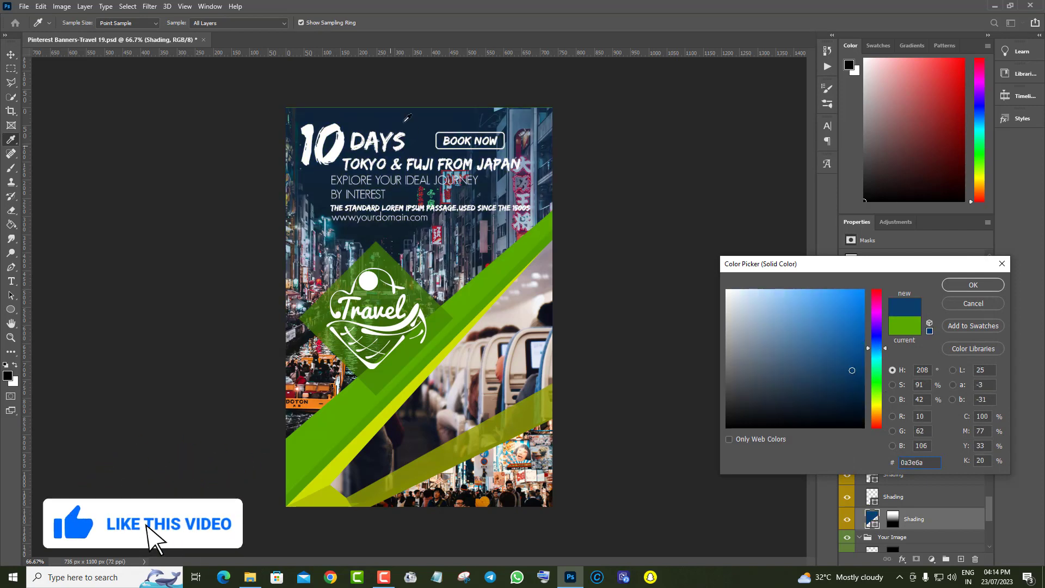
{"action": "left_click", "coordinate": [960, 303]}
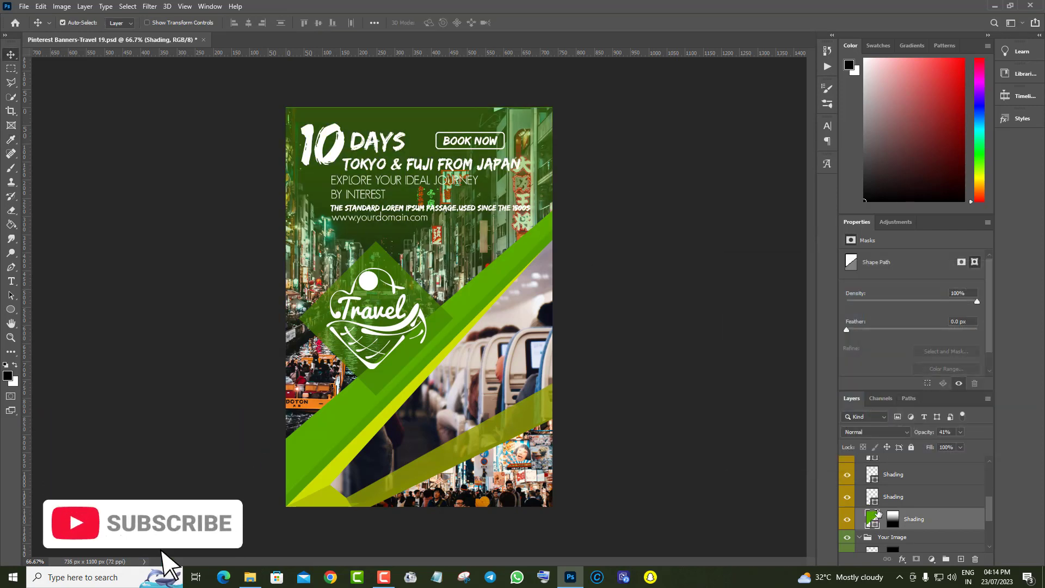
Try a muted olive fill, #4c5e38, and other hues on the diamond Shading layer behind the logo, and discard them.
{"action": "scroll", "coordinate": [871, 501], "scroll_direction": "up", "scroll_amount": 4}
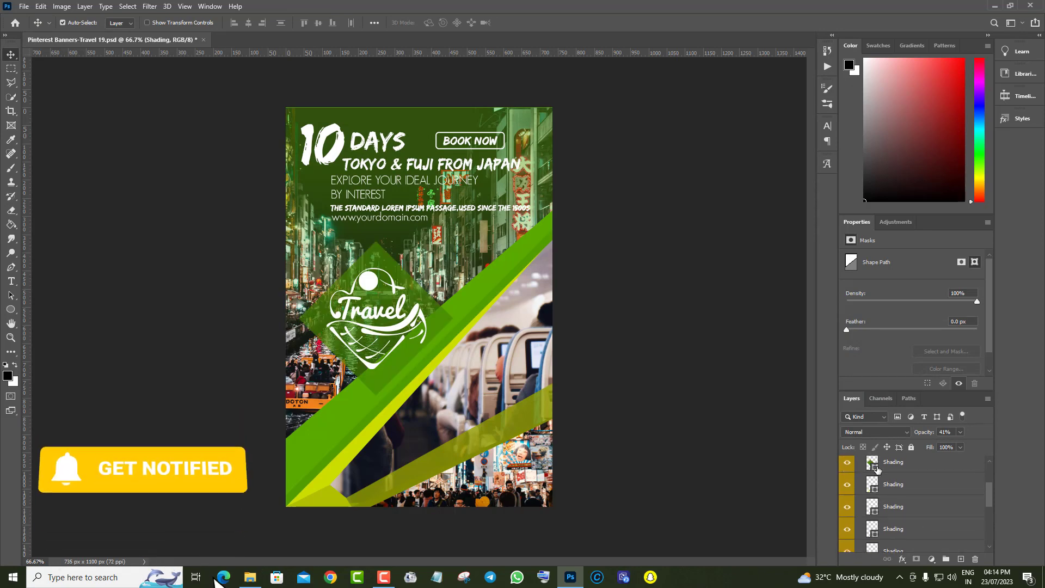
{"action": "double_click", "coordinate": [873, 466]}
{"action": "left_click", "coordinate": [782, 376]}
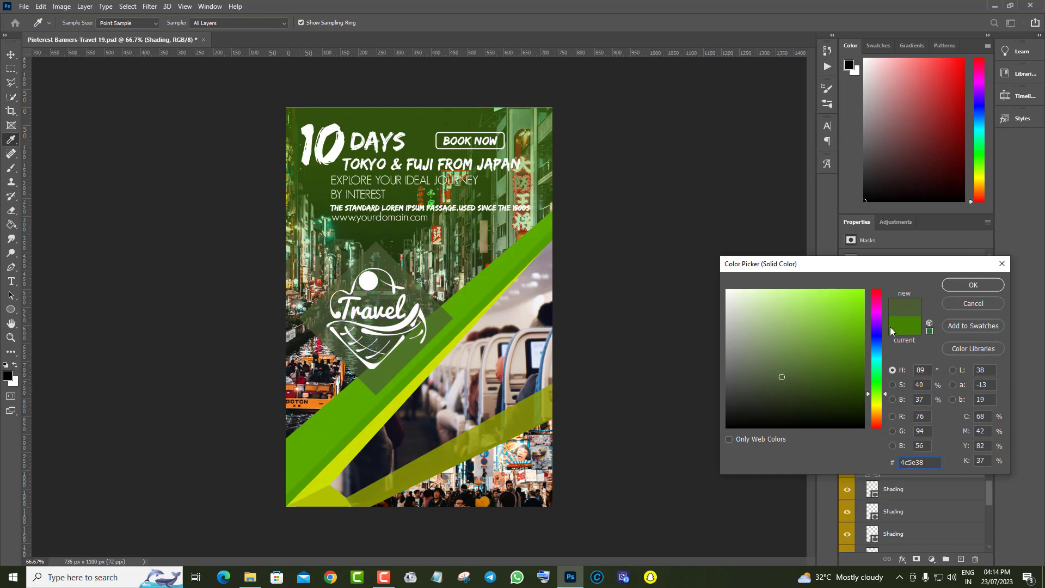
{"action": "left_click_drag", "start_coordinate": [877, 337], "coordinate": [893, 416]}
{"action": "left_click", "coordinate": [973, 304]}
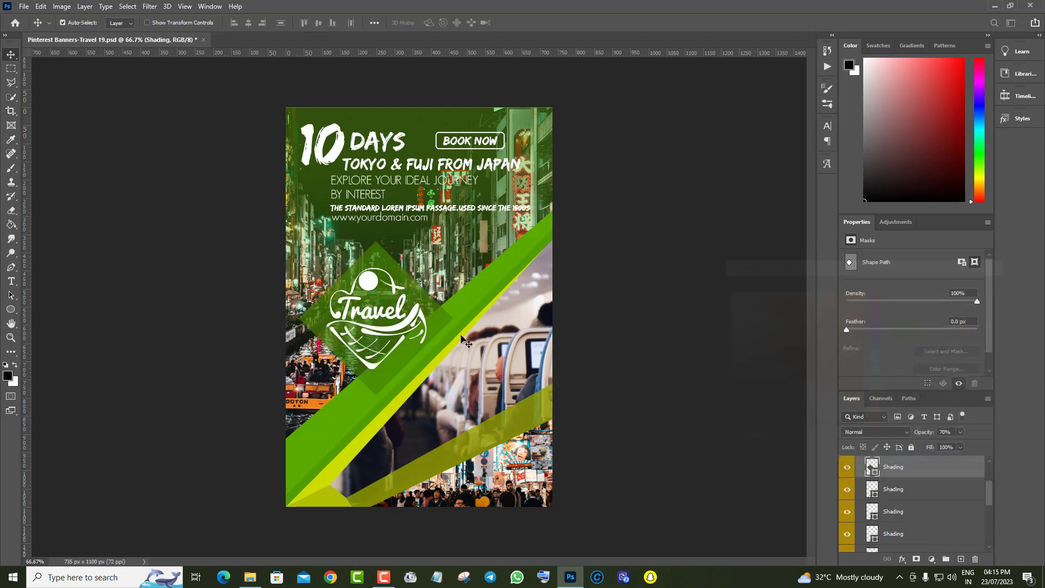
Identify the thin yellow stripe's Shading layer, try magenta #f205ef and turquoise #05f2d3 fills on it, and discard them.
{"action": "left_click", "coordinate": [848, 491]}
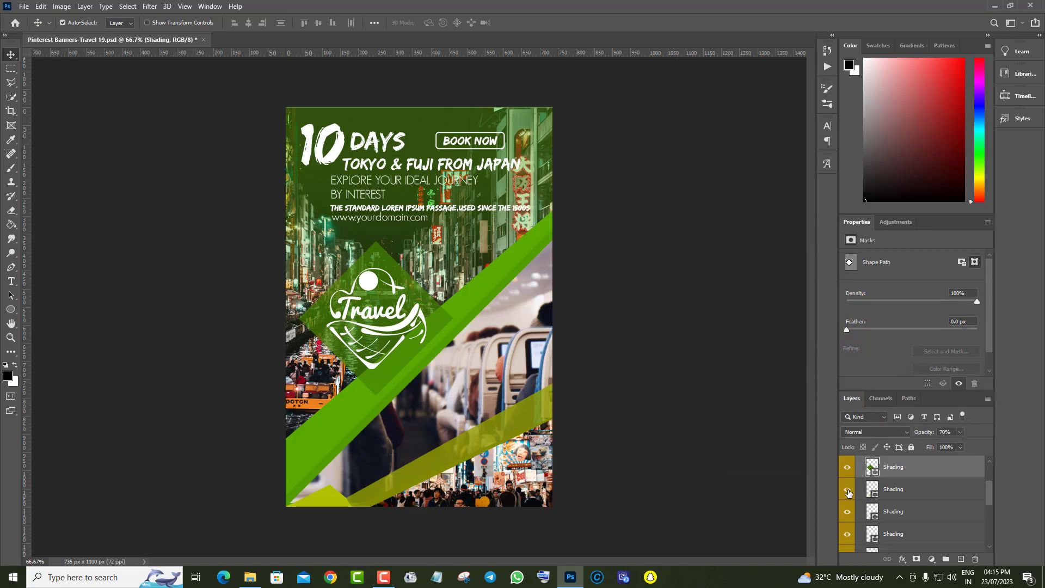
{"action": "double_click", "coordinate": [873, 490]}
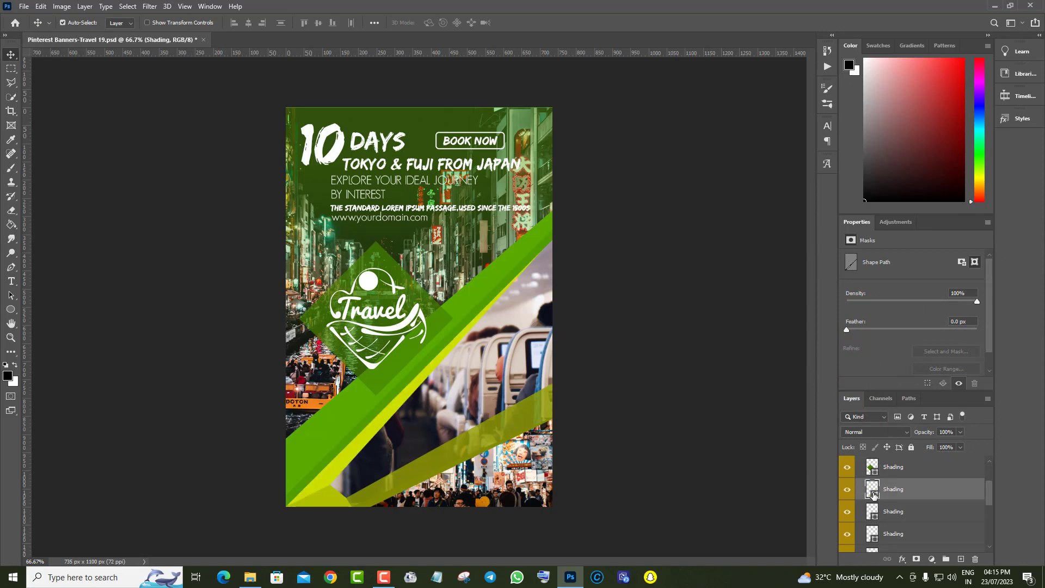
{"action": "left_click", "coordinate": [499, 368]}
{"action": "left_click", "coordinate": [521, 307]}
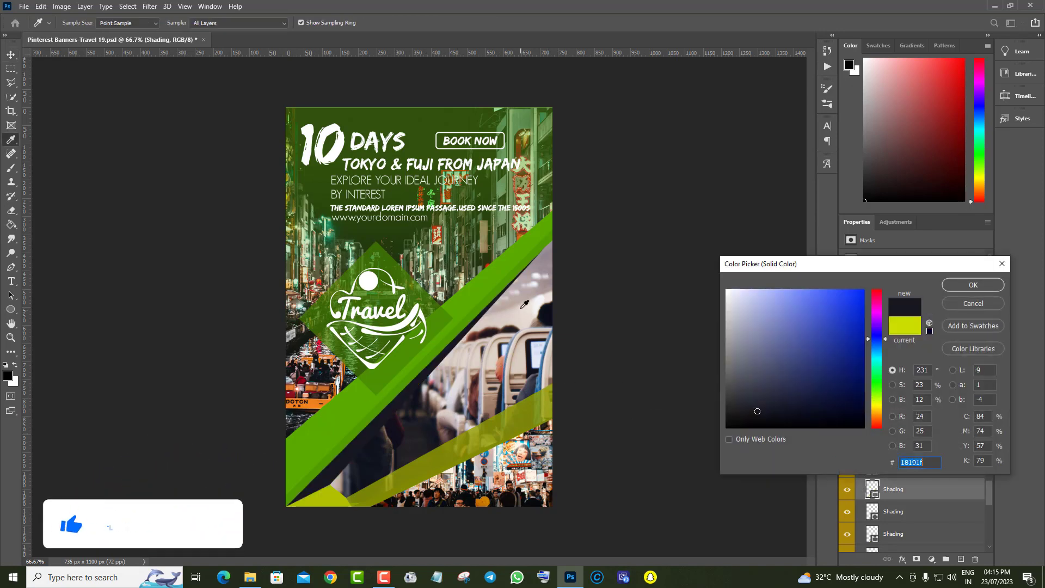
{"action": "left_click", "coordinate": [876, 311]}
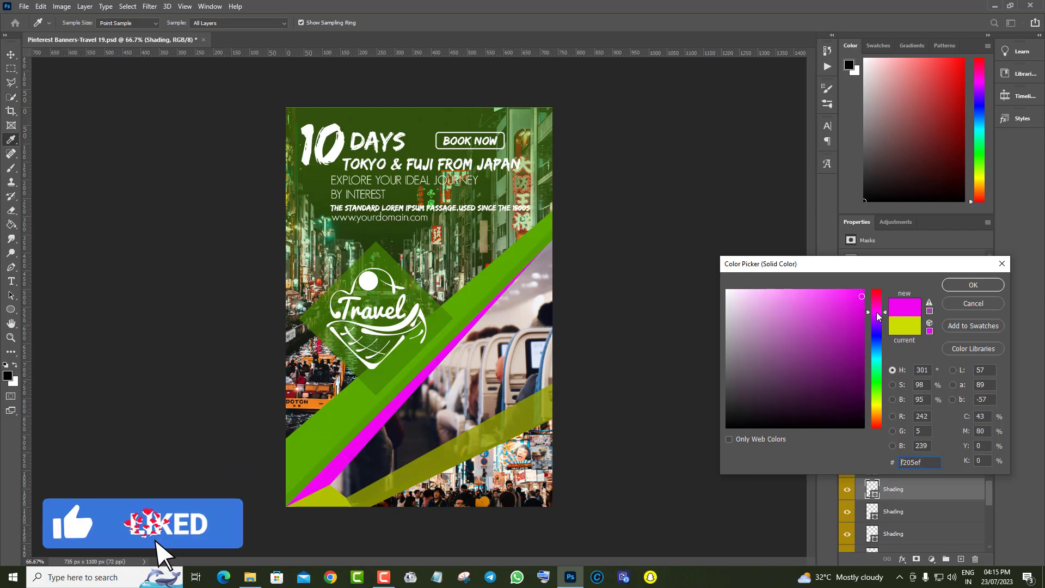
{"action": "left_click", "coordinate": [875, 382]}
{"action": "left_click", "coordinate": [877, 361]}
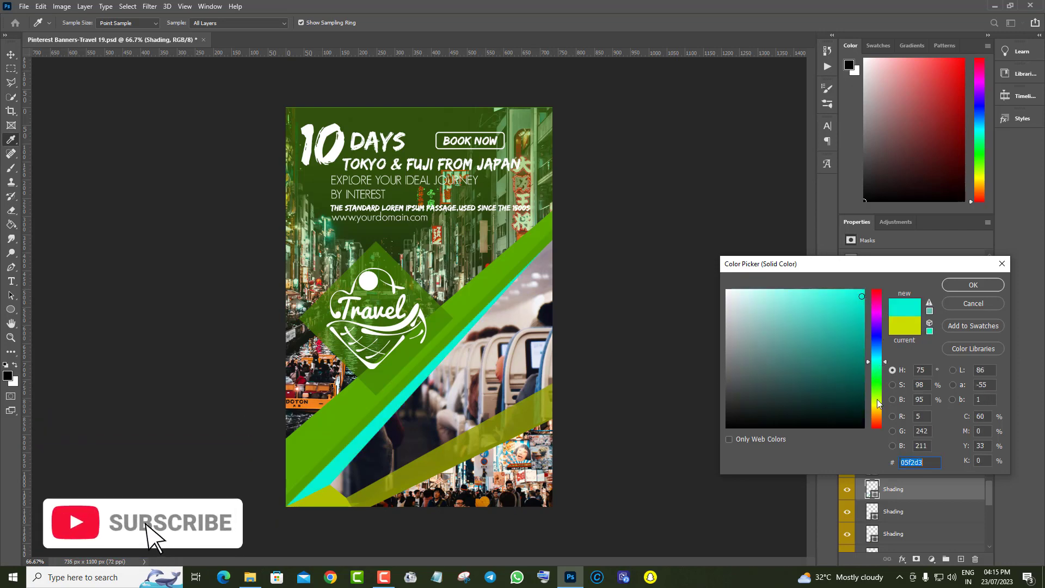
{"action": "left_click", "coordinate": [974, 305]}
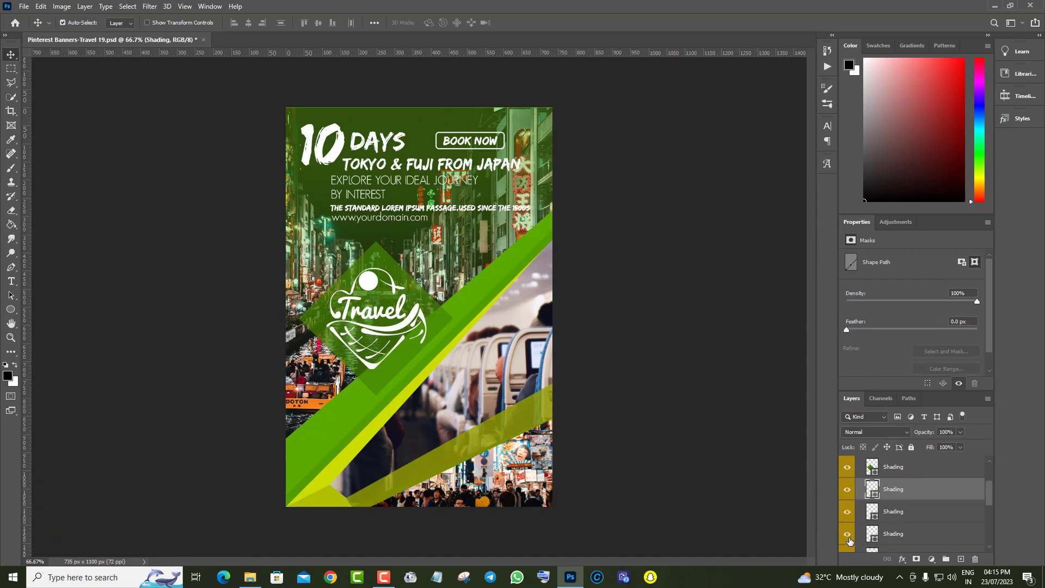
Identify the lower olive stripe's Shading layer, try a dark red fill, #6b1c11, on it, and discard the change.
{"action": "left_click", "coordinate": [847, 534]}
{"action": "left_click", "coordinate": [847, 535]}
{"action": "scroll", "coordinate": [875, 528], "scroll_direction": "down", "scroll_amount": 1}
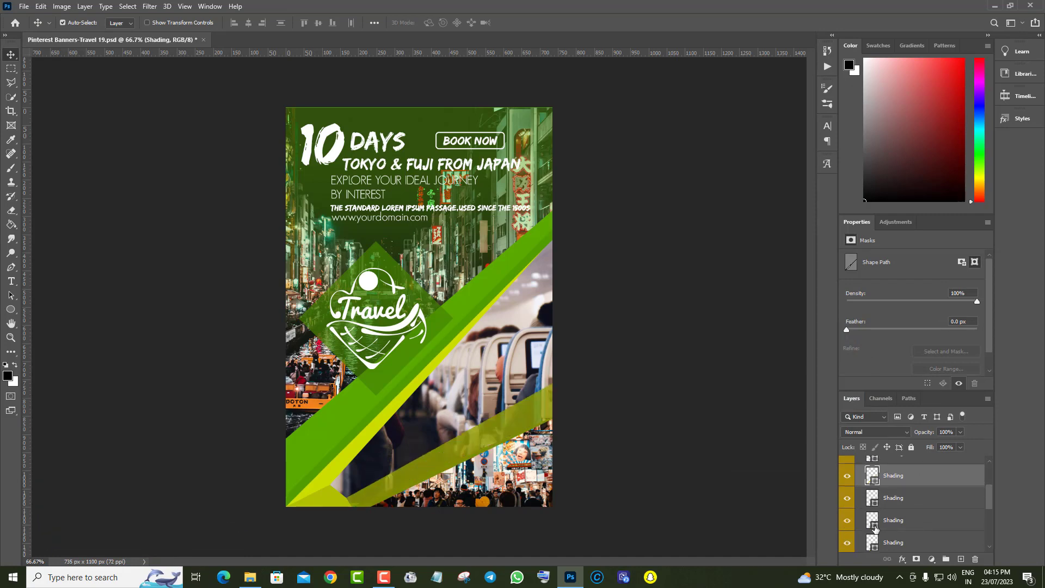
{"action": "double_click", "coordinate": [874, 526]}
{"action": "left_click", "coordinate": [842, 370]}
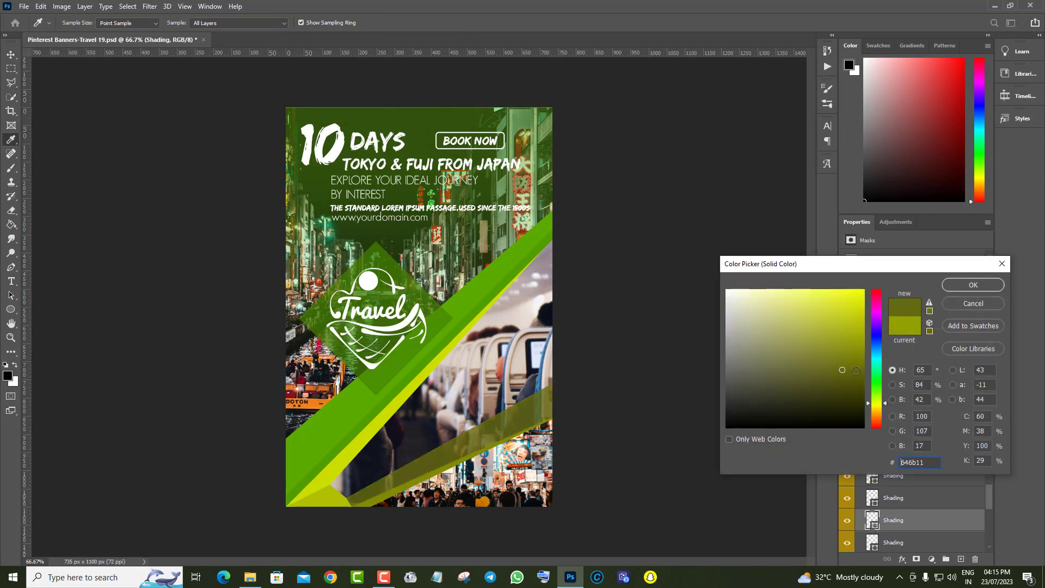
{"action": "left_click_drag", "start_coordinate": [875, 402], "coordinate": [877, 425]}
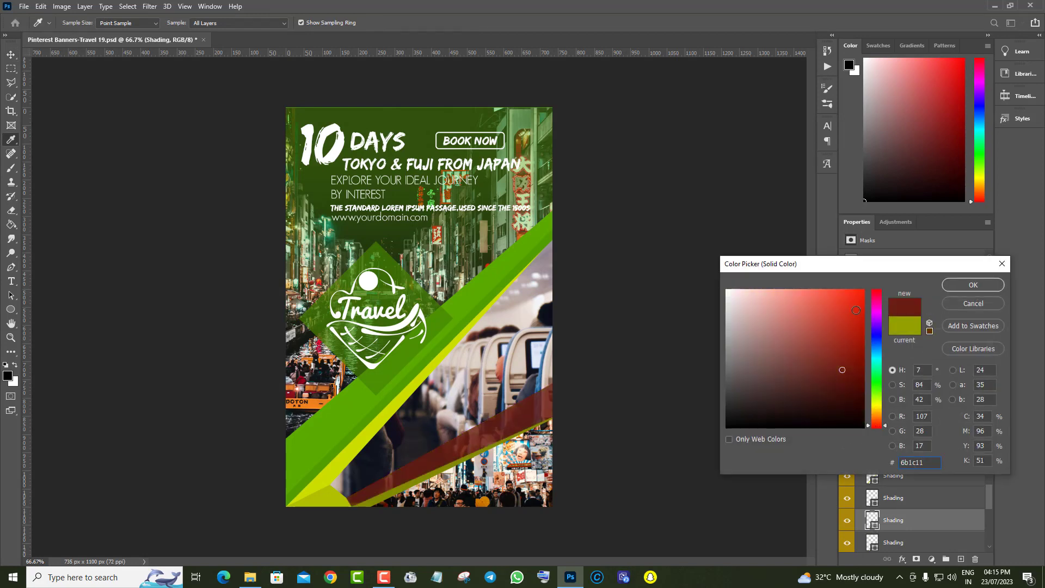
{"action": "left_click", "coordinate": [960, 300]}
Collapse the Your Logo group above the Detail group in the layer stack.
{"action": "scroll", "coordinate": [872, 506], "scroll_direction": "down", "scroll_amount": 2}
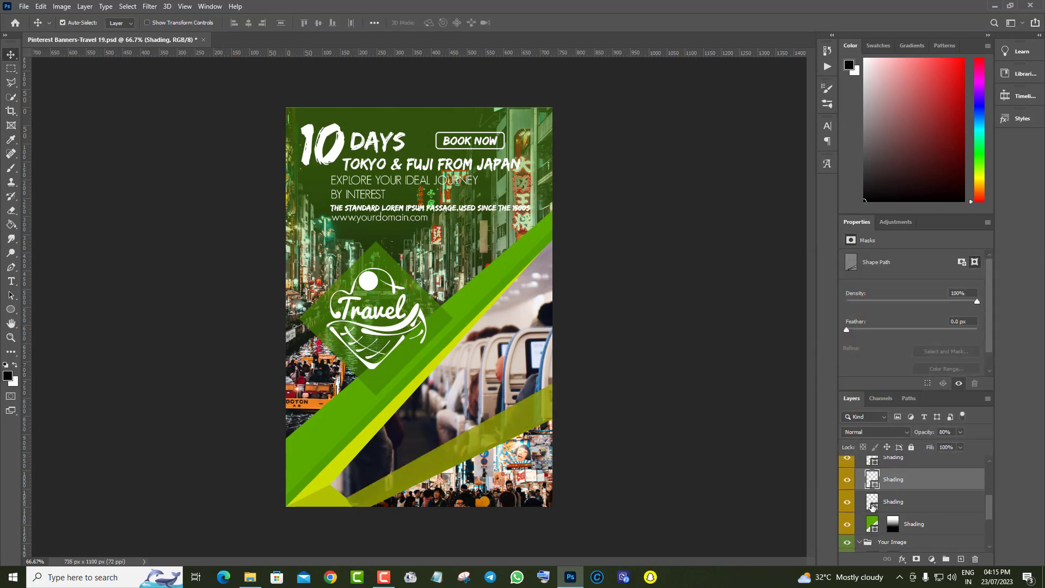
{"action": "scroll", "coordinate": [947, 501], "scroll_direction": "up", "scroll_amount": 5}
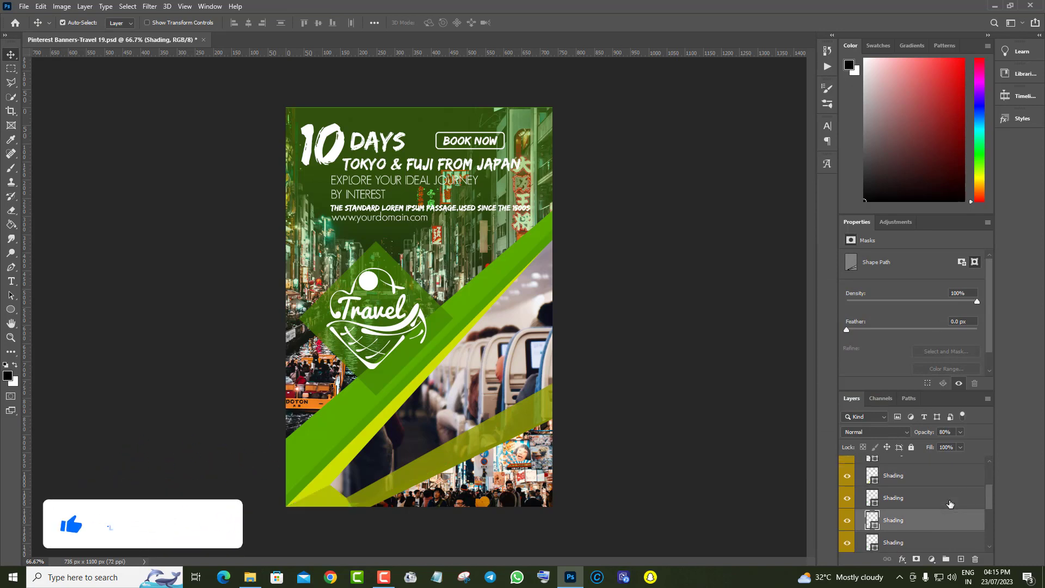
{"action": "left_click", "coordinate": [859, 463]}
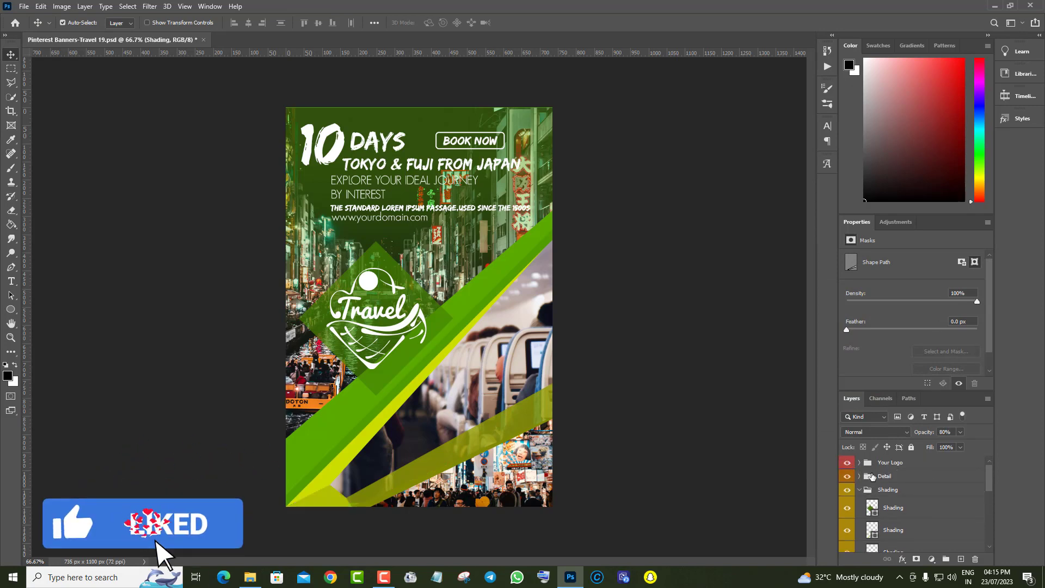
Expand the Detail group and its 10 Days subgroup, and change the headline number from 10 to 20.
{"action": "left_click", "coordinate": [859, 477]}
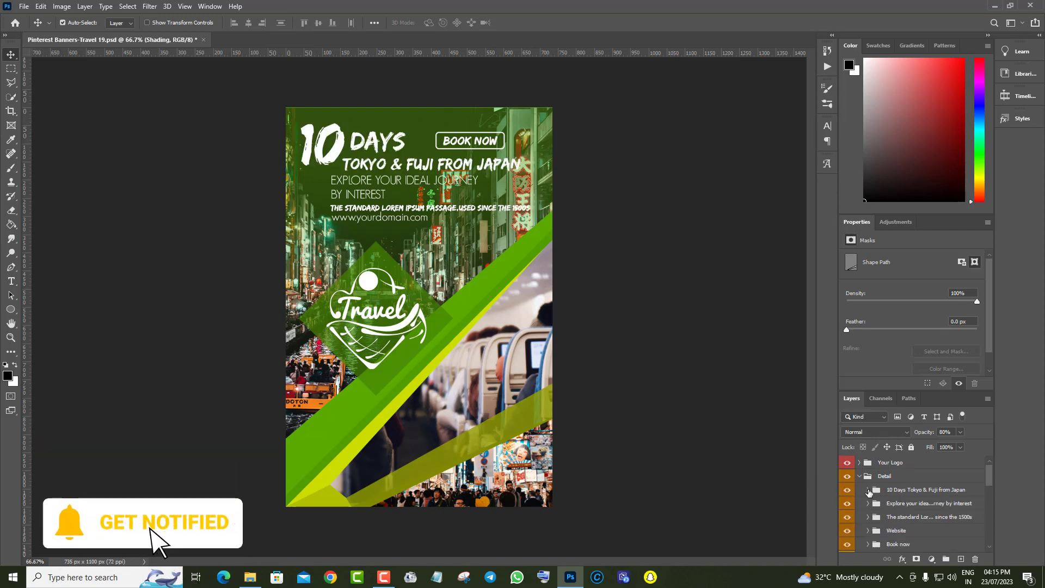
{"action": "left_click", "coordinate": [868, 490]}
{"action": "left_click", "coordinate": [848, 509]}
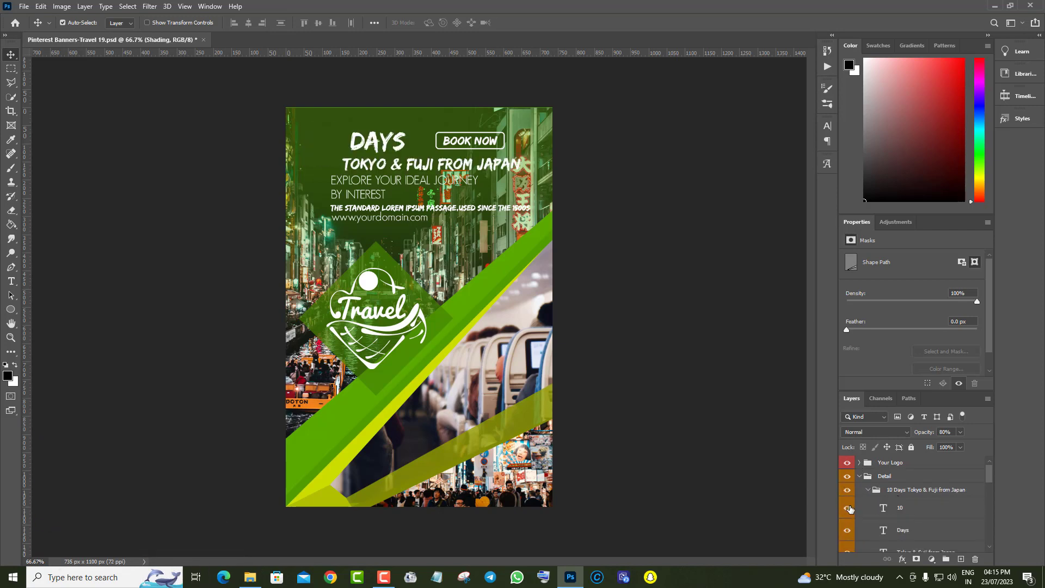
{"action": "left_click", "coordinate": [898, 510]}
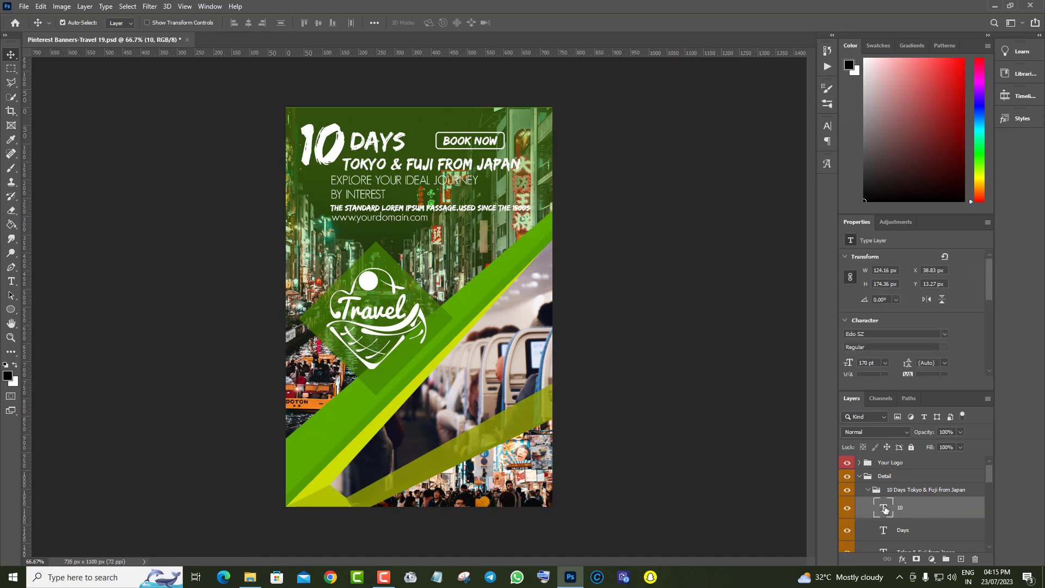
{"action": "double_click", "coordinate": [885, 508]}
{"action": "type", "text": "20"}
Scale the headline number 20 down to about 78% and move it slightly downward to line up with DAYS.
{"action": "left_click_drag", "start_coordinate": [345, 165], "coordinate": [338, 158]}
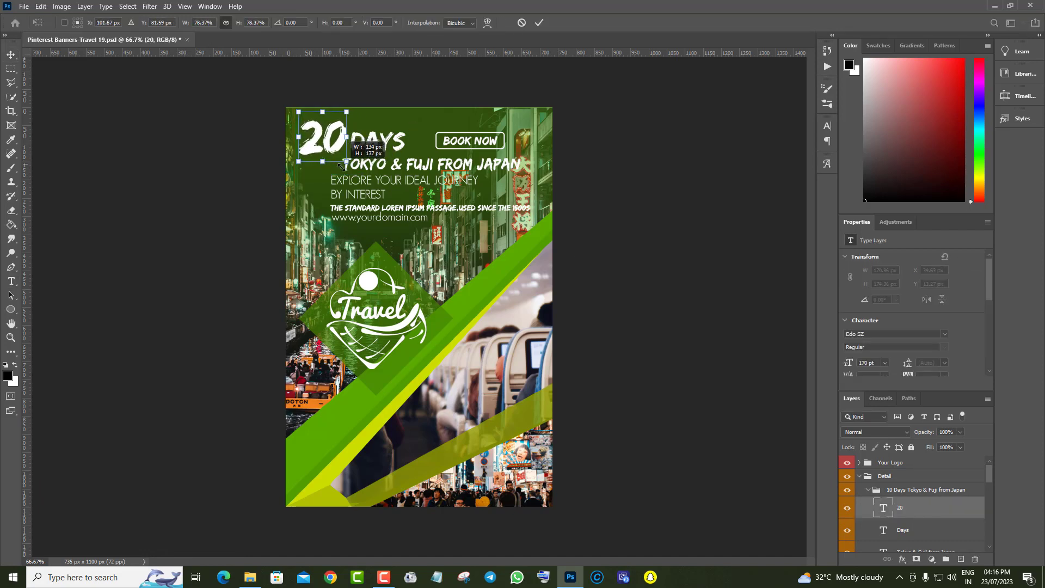
{"action": "key", "text": "Down"}
{"action": "key", "text": "Down"}
{"action": "key", "text": "Down"}
{"action": "key", "text": "Down"}
{"action": "key", "text": "Down"}
{"action": "key", "text": "Down"}
{"action": "key", "text": "Down"}
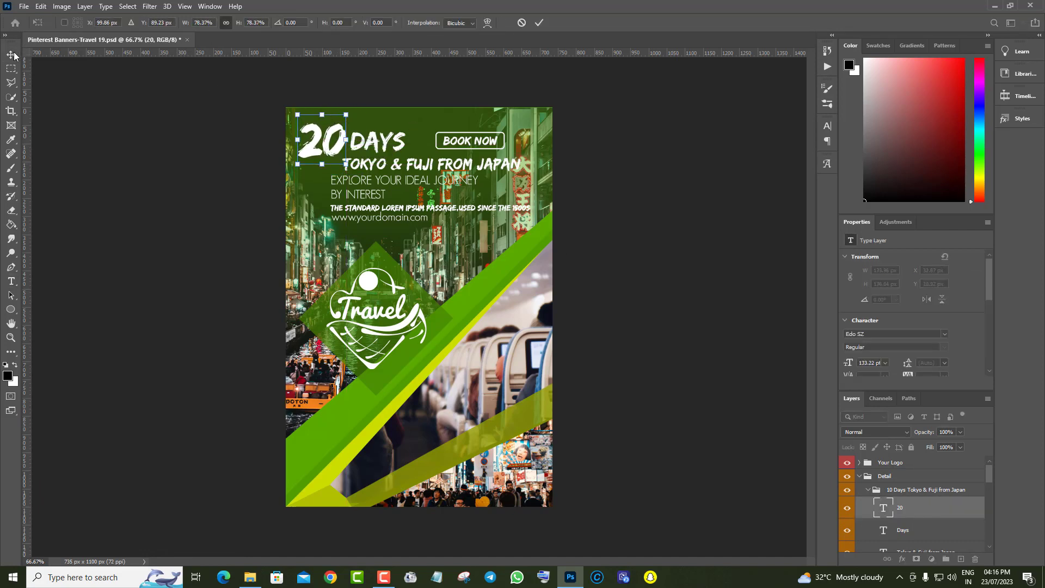
{"action": "key", "text": "Return"}
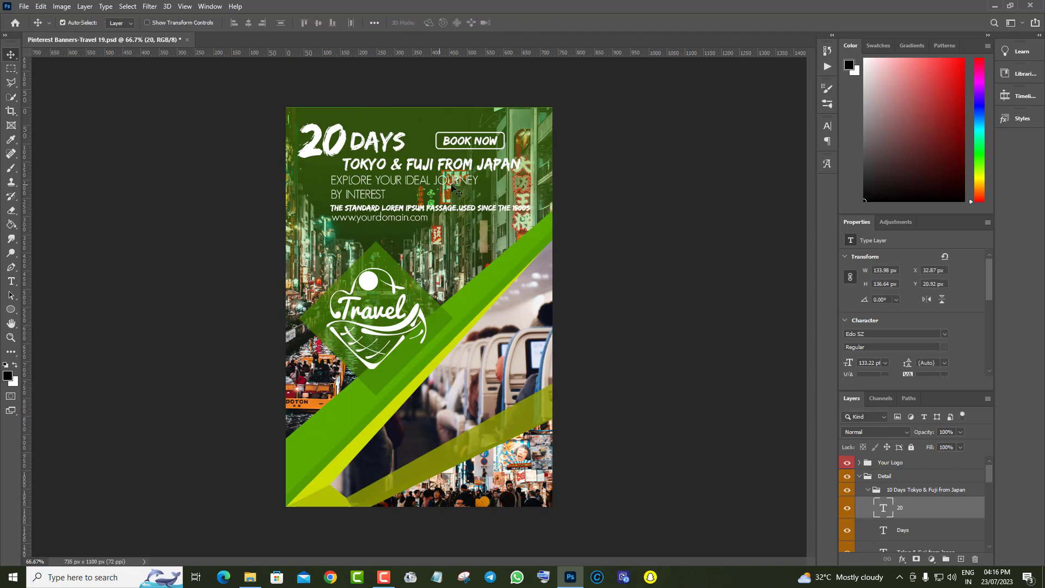
Try a blue colour on the headline number 20.
{"action": "double_click", "coordinate": [882, 509]}
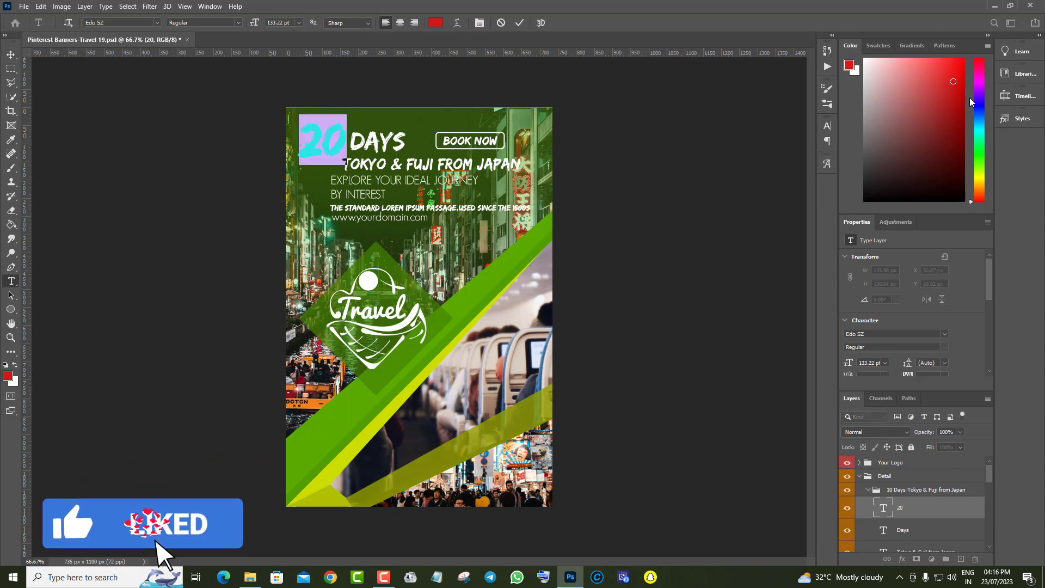
{"action": "left_click", "coordinate": [978, 111]}
{"action": "left_click", "coordinate": [967, 508]}
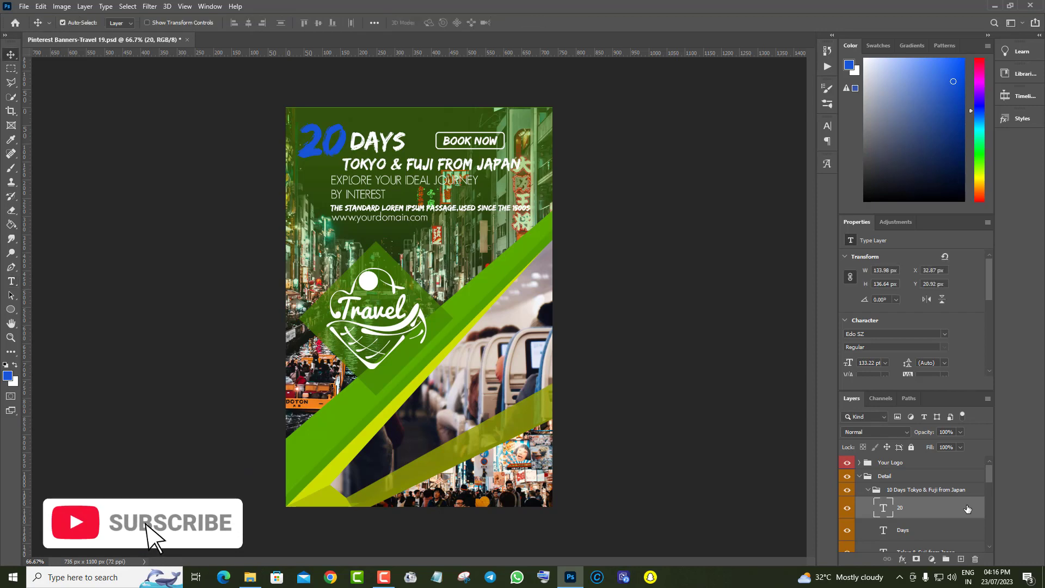
Recolour the headline number 20 to a near-white tint.
{"action": "left_click", "coordinate": [870, 65]}
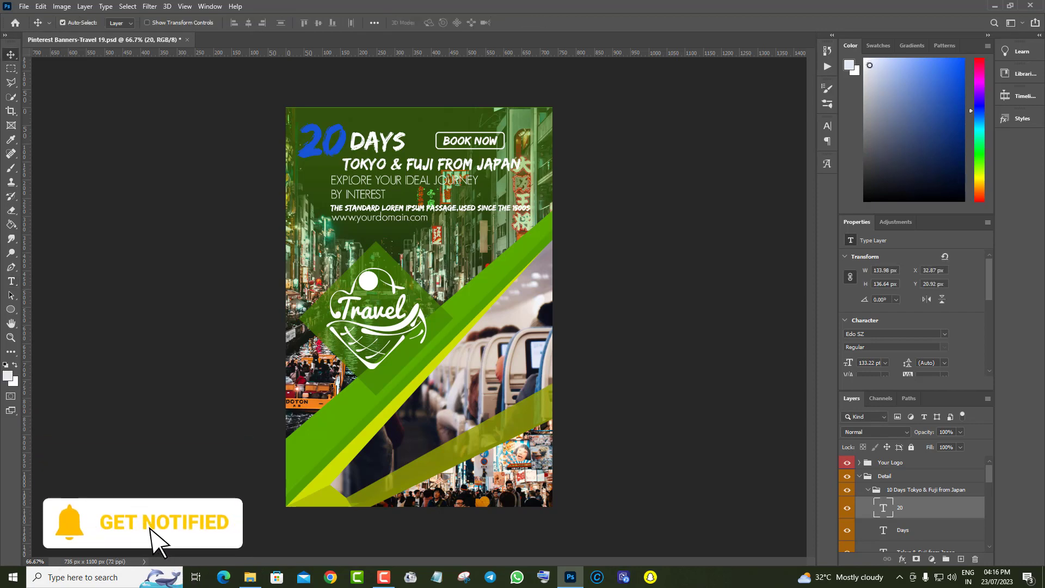
{"action": "double_click", "coordinate": [883, 508]}
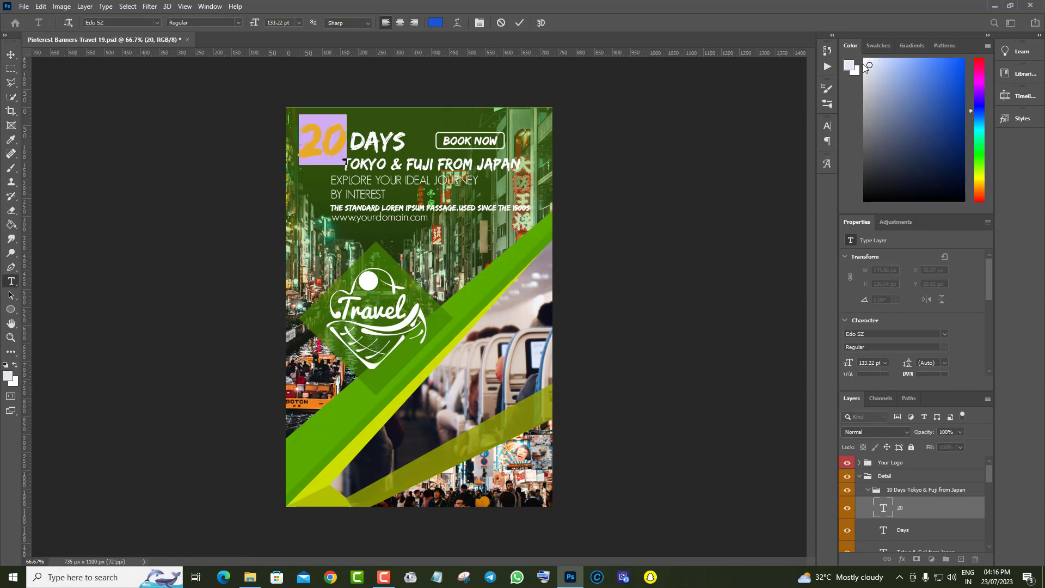
{"action": "left_click", "coordinate": [925, 508]}
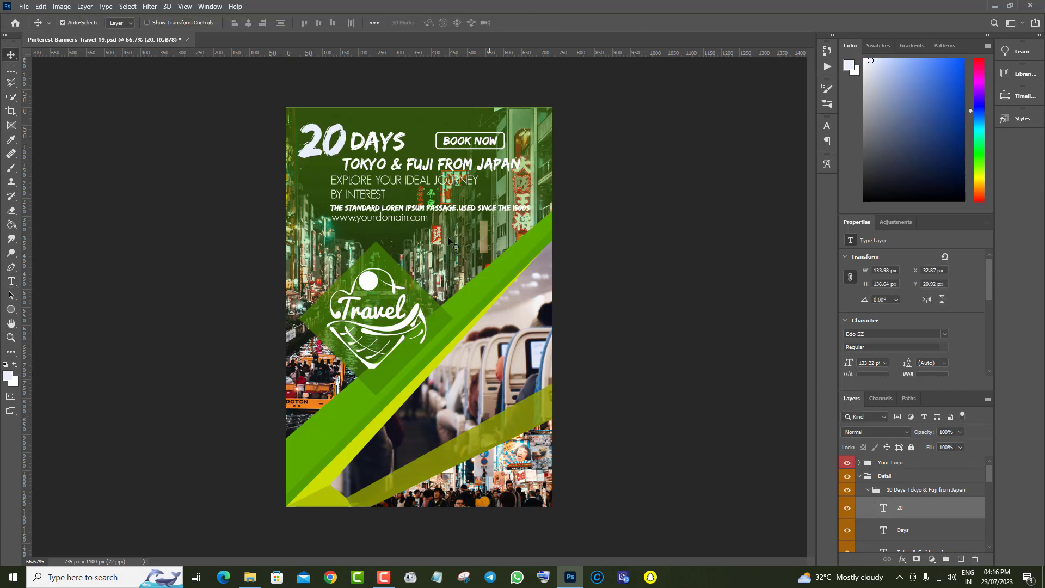
Replace the Tokyo & Fuji from Japan line with the words "your text".
{"action": "scroll", "coordinate": [881, 517], "scroll_direction": "down", "scroll_amount": 1}
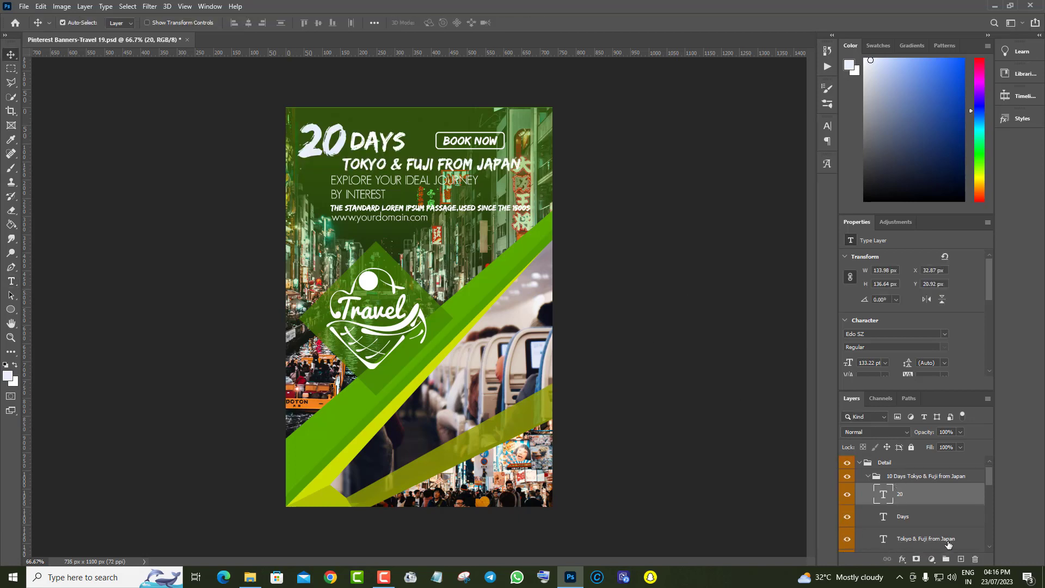
{"action": "scroll", "coordinate": [947, 544], "scroll_direction": "down", "scroll_amount": 1}
{"action": "double_click", "coordinate": [883, 513]}
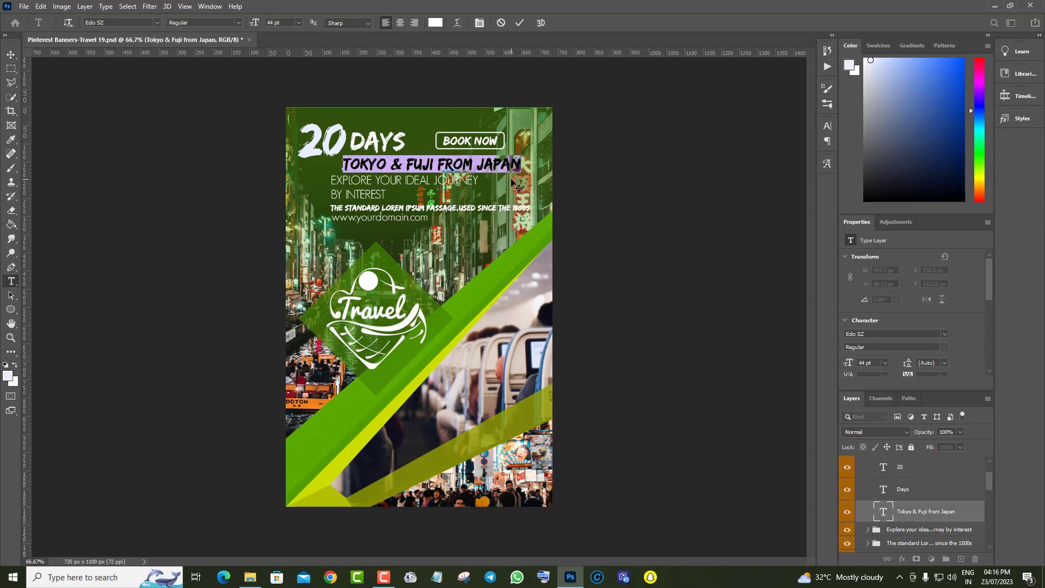
{"action": "type", "text": "YOUR TEXT"}
{"action": "left_click", "coordinate": [11, 54]}
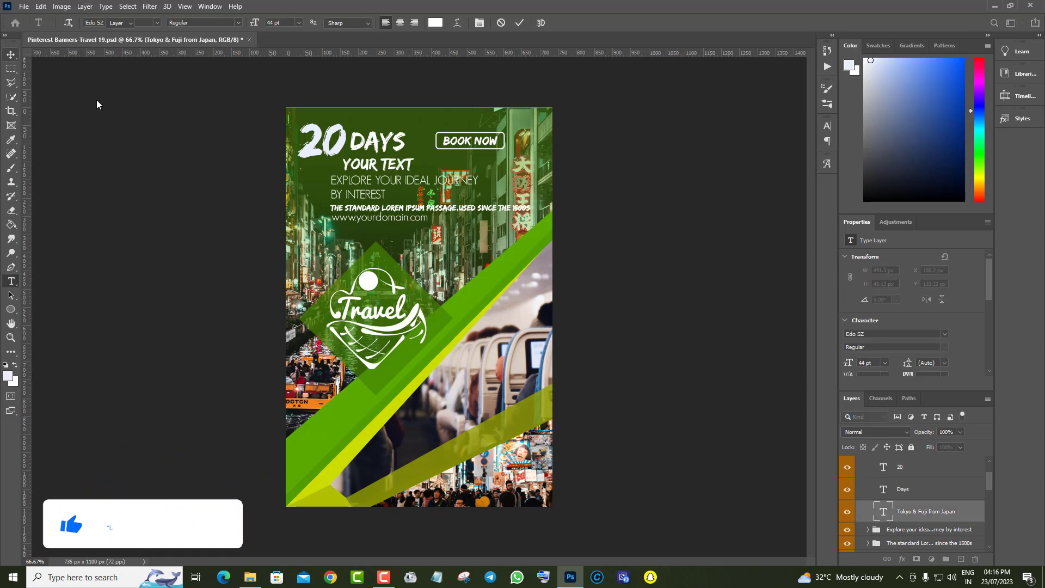
Expand the standard Lorem Ipsum text group and toggle detail layers' visibility to identify the text each one holds.
{"action": "scroll", "coordinate": [916, 506], "scroll_direction": "down", "scroll_amount": 2}
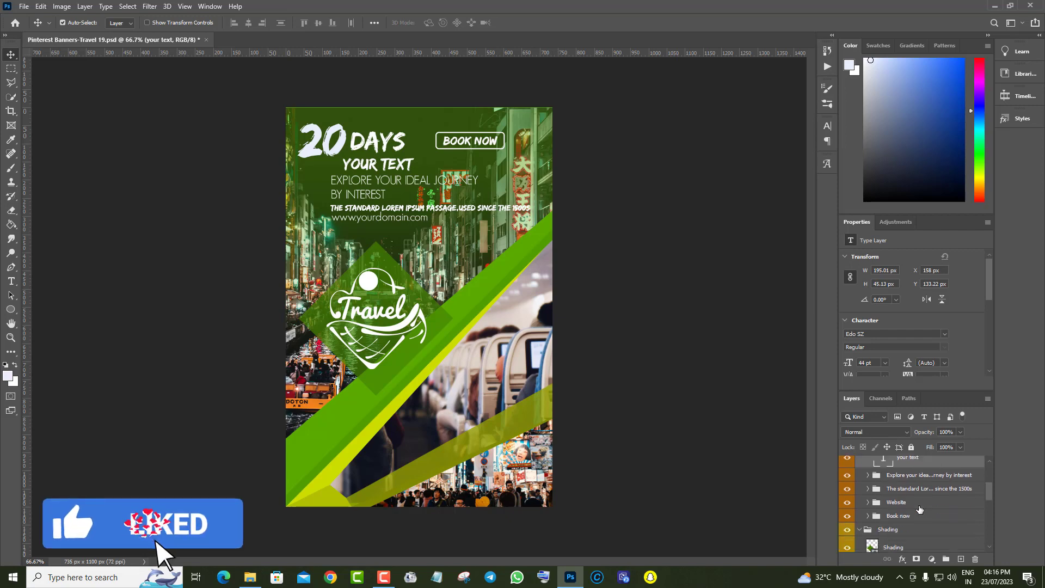
{"action": "left_click", "coordinate": [849, 503]}
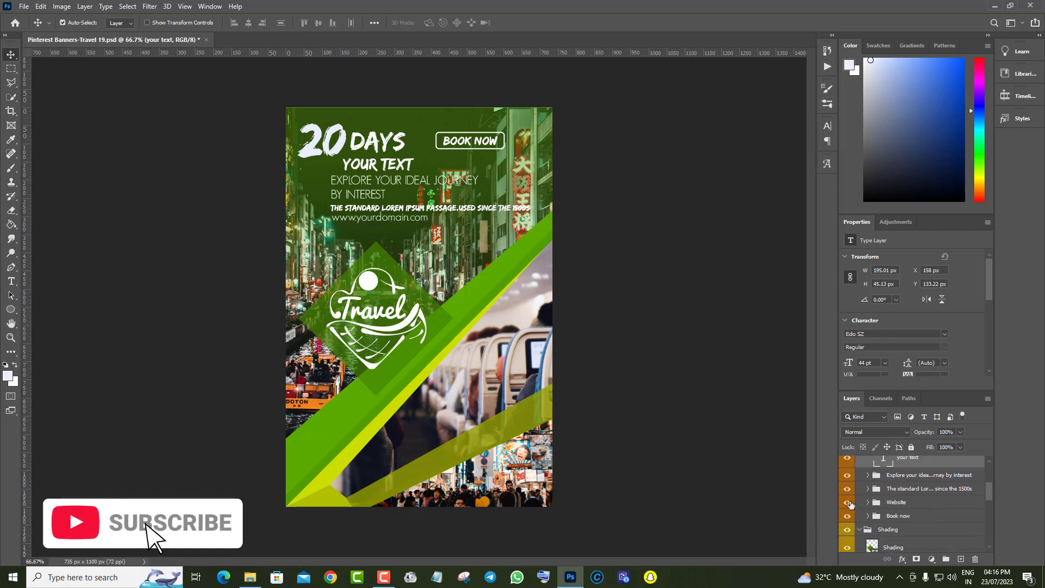
{"action": "left_click", "coordinate": [868, 488]}
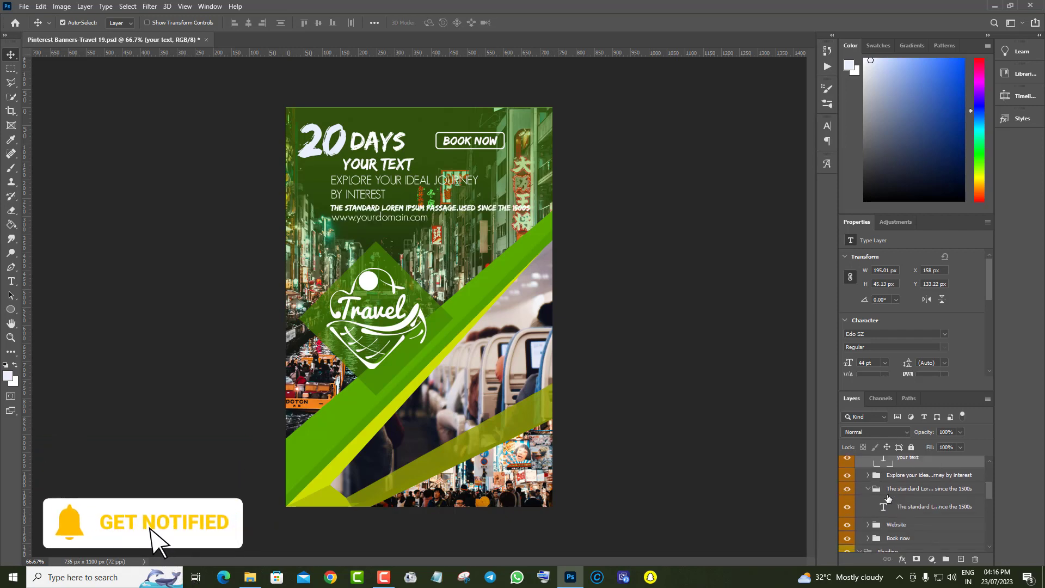
{"action": "left_click", "coordinate": [847, 507]}
{"action": "left_click", "coordinate": [847, 507]}
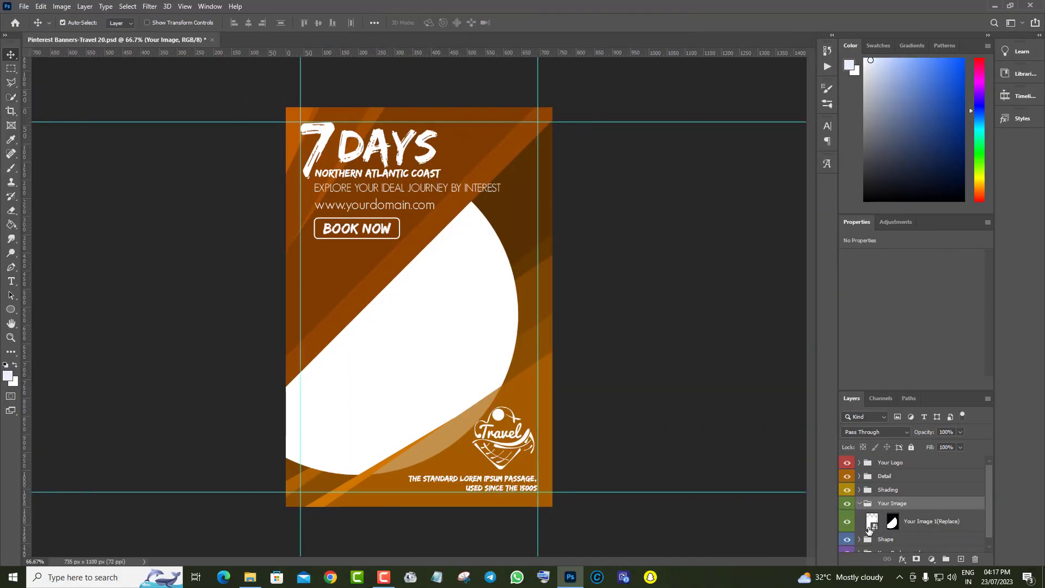
Open the Your Image 1(Replace) smart object of the Travel 20 banner and open the tandem paragliding photo from the Adventure-Tour Image folder.
{"action": "double_click", "coordinate": [873, 526]}
{"action": "left_click", "coordinate": [24, 6]}
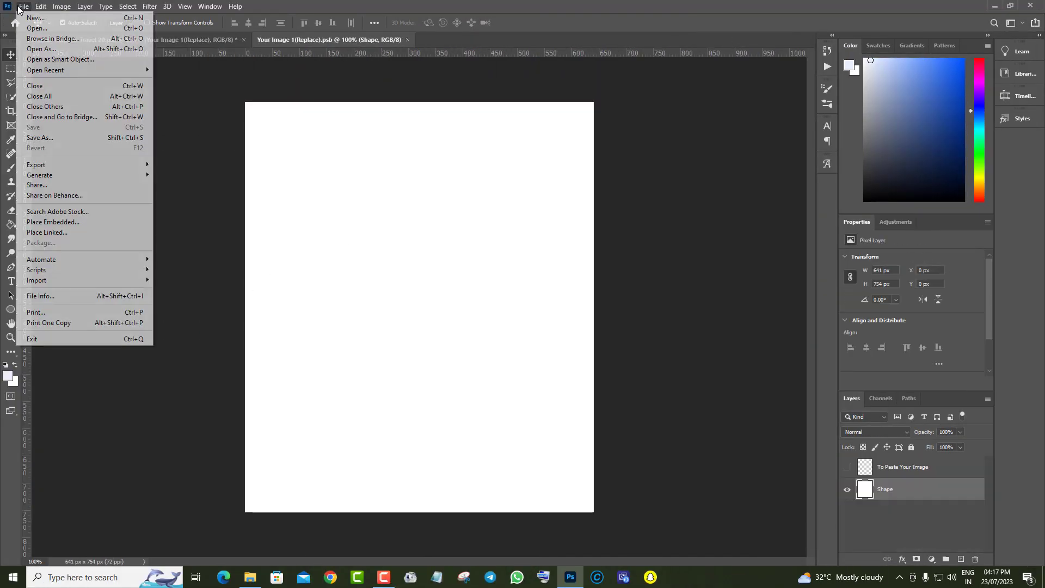
{"action": "left_click", "coordinate": [30, 26]}
{"action": "left_click", "coordinate": [668, 275]}
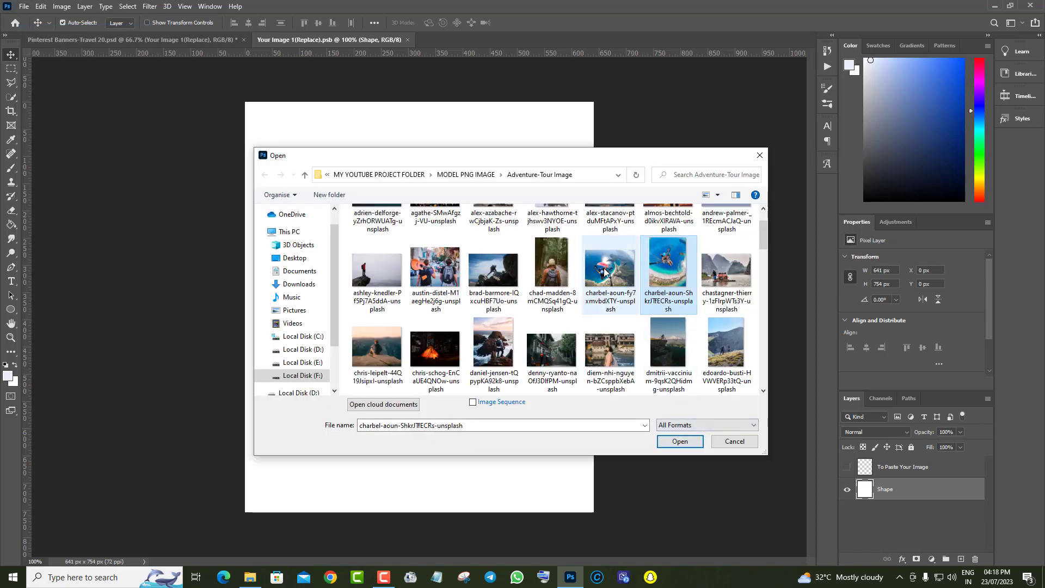
{"action": "left_click", "coordinate": [615, 276]}
{"action": "left_click", "coordinate": [688, 440]}
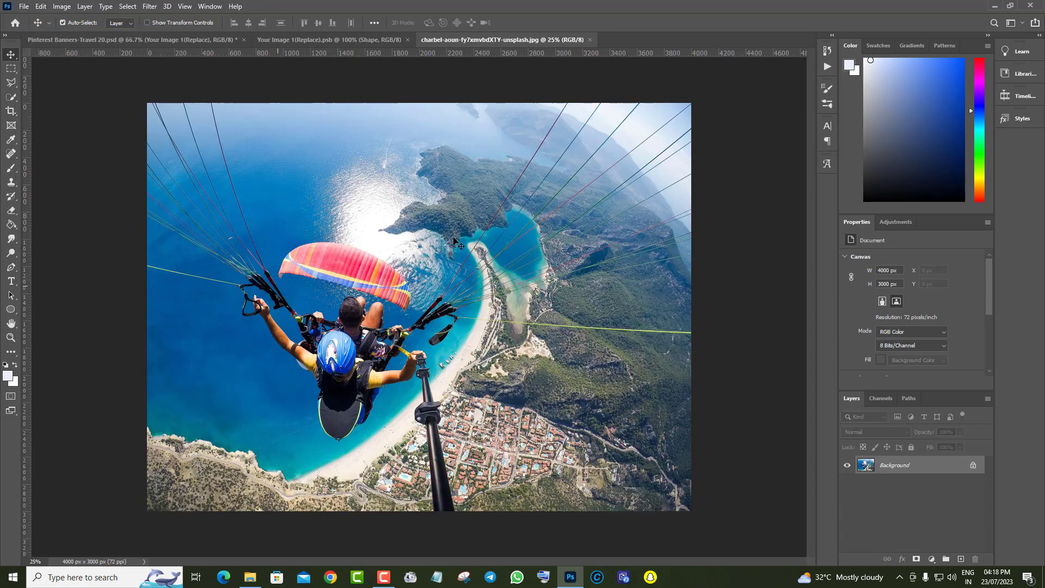
Bring the paragliding photo into the placeholder document above the Shape layer and scale it to about 1005 × 754 px to fill the canvas.
{"action": "left_click_drag", "start_coordinate": [334, 44], "coordinate": [385, 210]}
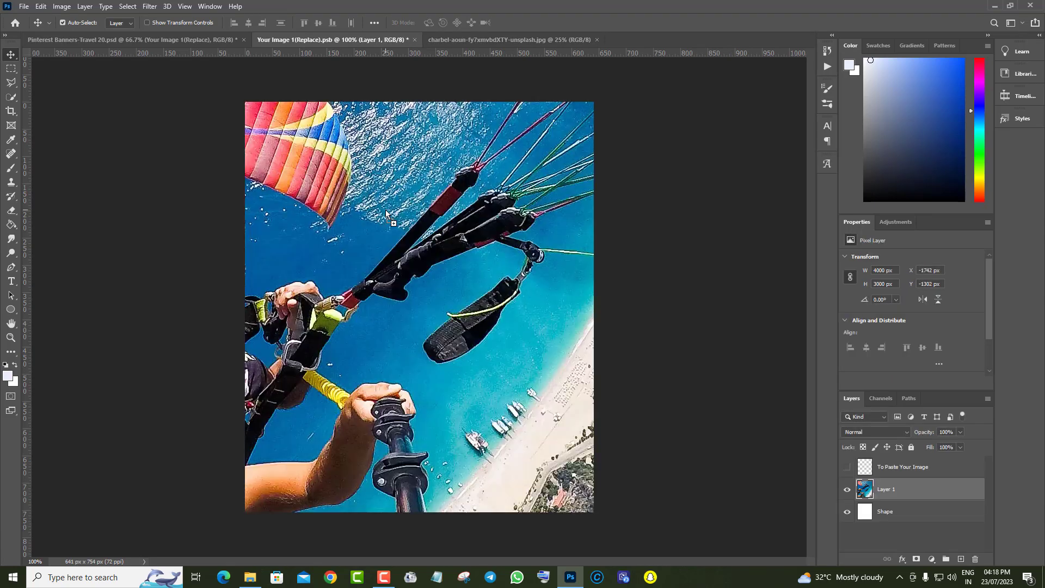
{"action": "left_click", "coordinate": [41, 6]}
{"action": "left_click", "coordinate": [60, 245]}
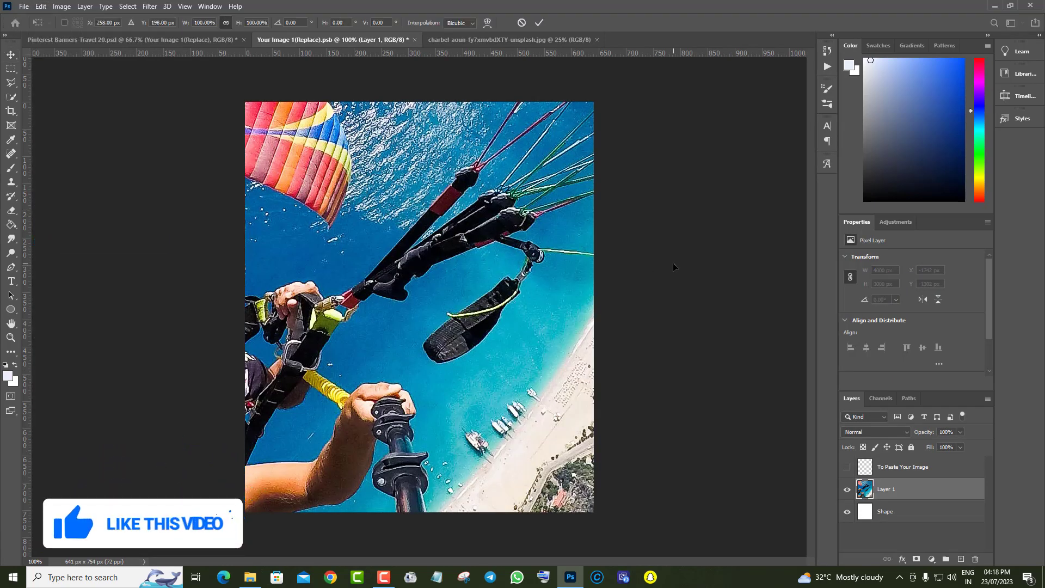
{"action": "key", "text": "Return"}
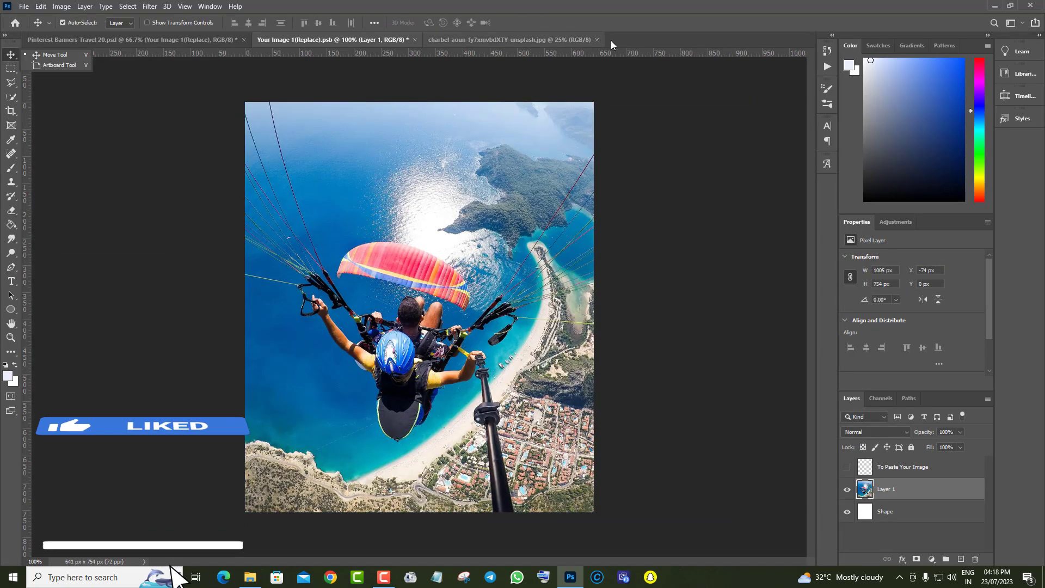
Close the source photo, and close the placeholder document with its changes saved to update the banner.
{"action": "left_click", "coordinate": [597, 39]}
{"action": "left_click", "coordinate": [414, 40]}
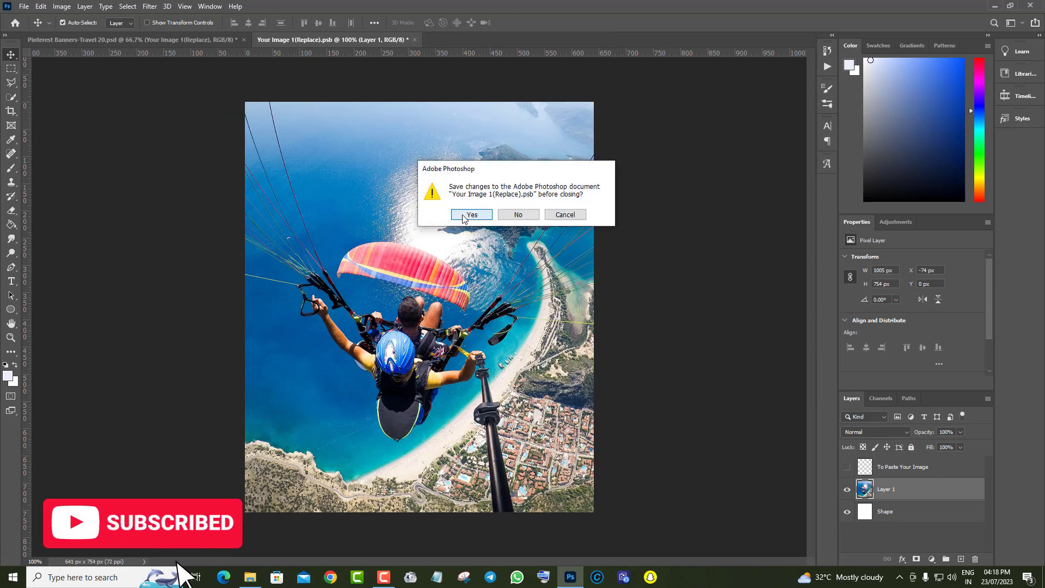
{"action": "left_click", "coordinate": [471, 217]}
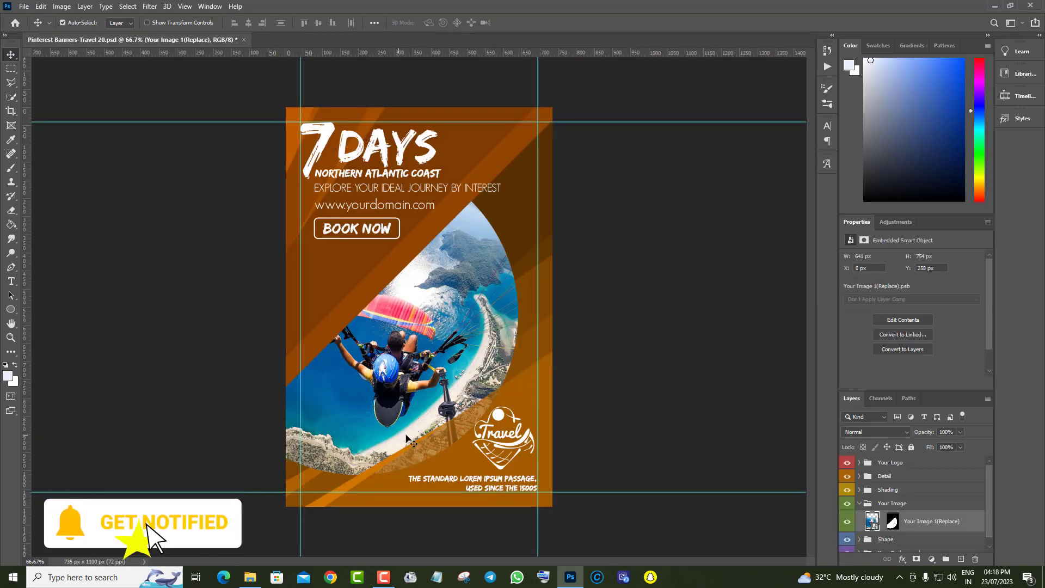
Expand the Shape group and toggle its layers' visibility to identify which part of the background each one fills.
{"action": "scroll", "coordinate": [954, 508], "scroll_direction": "down", "scroll_amount": 1}
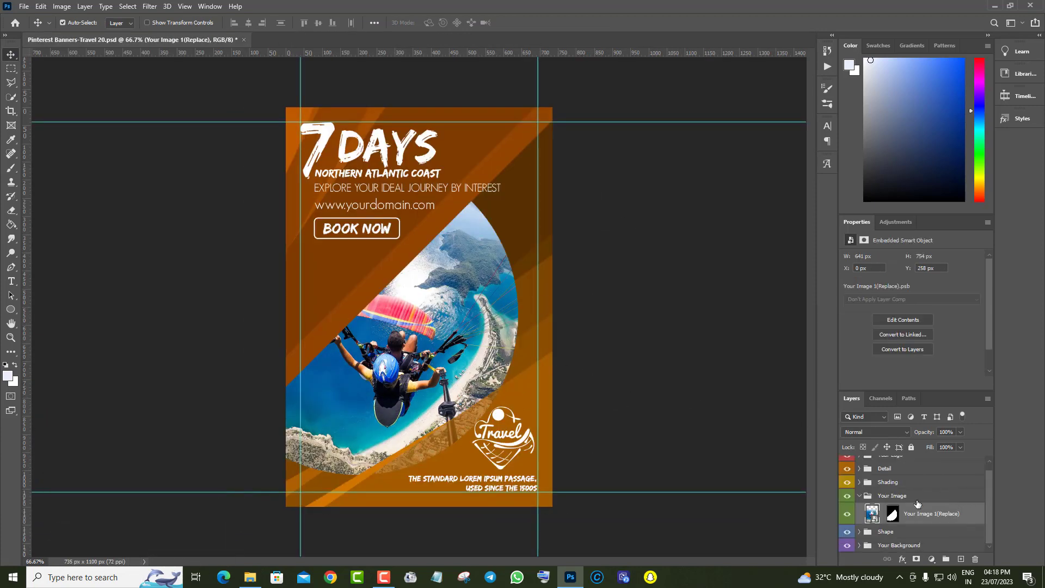
{"action": "left_click", "coordinate": [859, 532]}
{"action": "scroll", "coordinate": [885, 520], "scroll_direction": "down", "scroll_amount": 3}
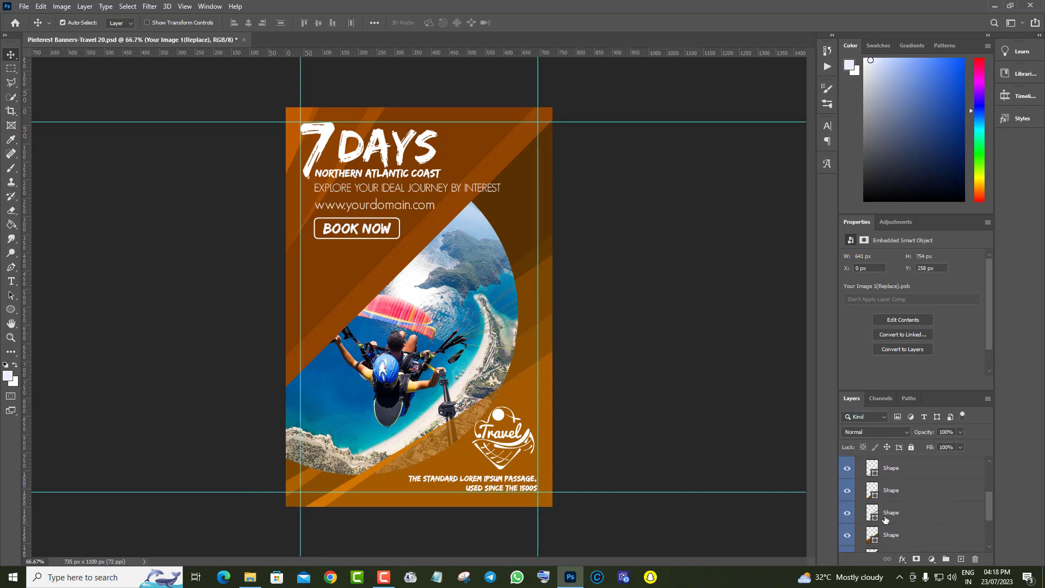
{"action": "left_click", "coordinate": [848, 512]}
{"action": "left_click", "coordinate": [849, 513]}
{"action": "left_click", "coordinate": [850, 537]}
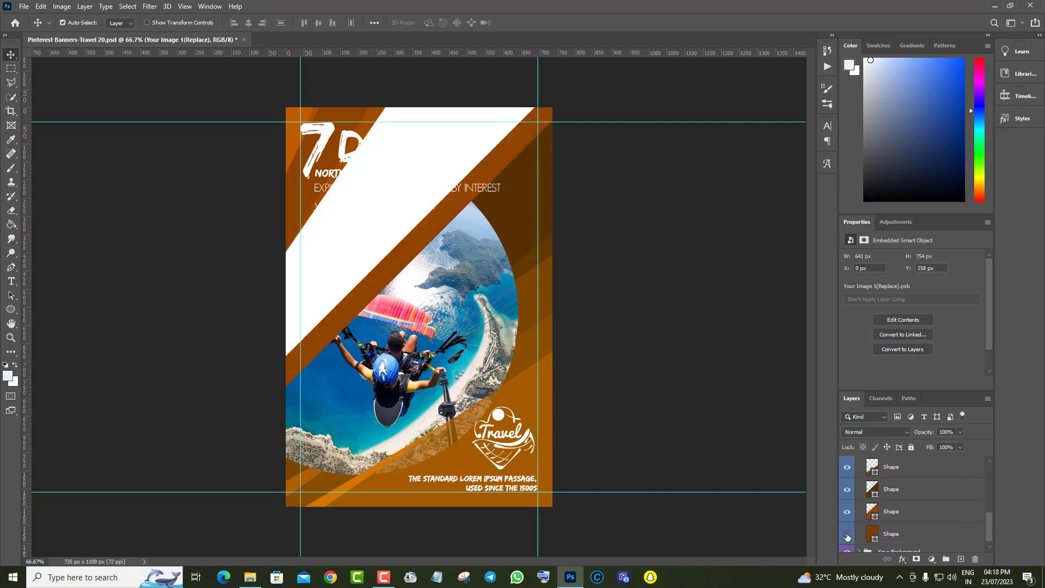
{"action": "left_click", "coordinate": [850, 538]}
Try teal #006a7d, olive #7d6700, near-black #191210 and dark grey #353130 fills on the bottommost Shape layer, and discard them.
{"action": "left_click", "coordinate": [875, 540]}
{"action": "double_click", "coordinate": [873, 533]}
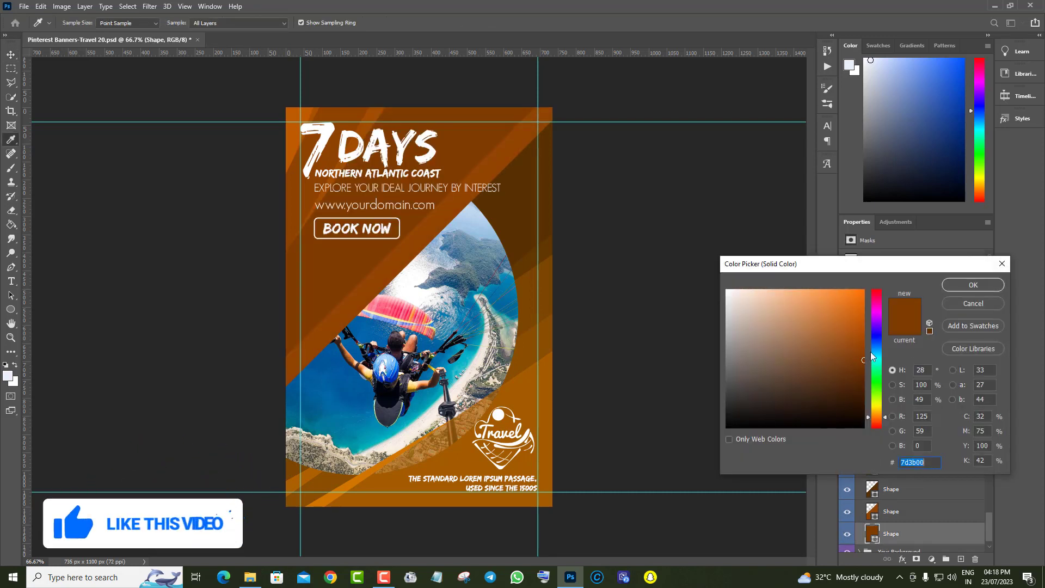
{"action": "left_click", "coordinate": [877, 355]}
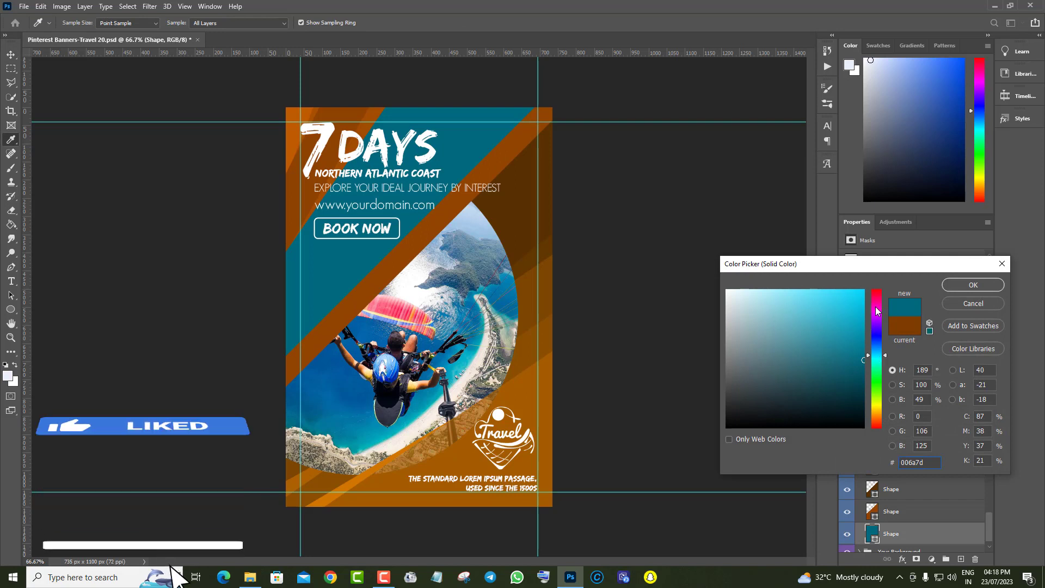
{"action": "left_click_drag", "start_coordinate": [875, 305], "coordinate": [875, 297]}
{"action": "left_click_drag", "start_coordinate": [876, 422], "coordinate": [877, 409]}
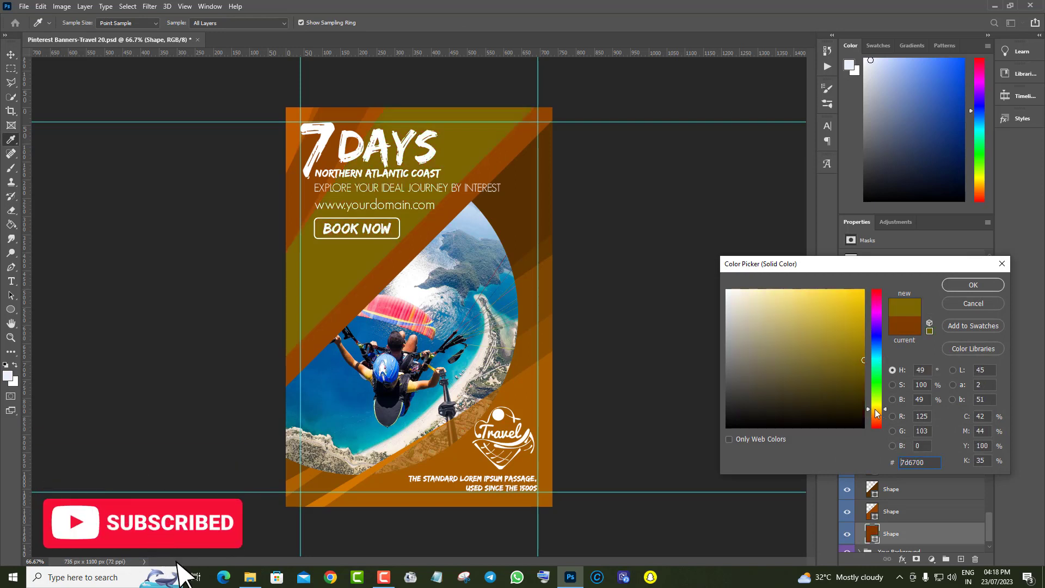
{"action": "left_click", "coordinate": [876, 423]}
{"action": "left_click", "coordinate": [773, 415]}
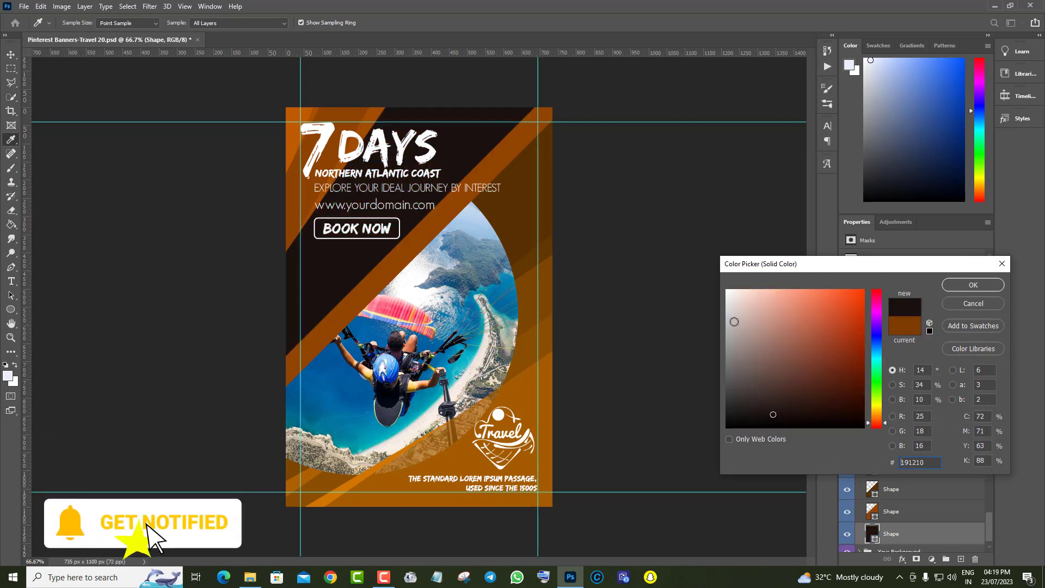
{"action": "left_click", "coordinate": [730, 295]}
{"action": "left_click_drag", "start_coordinate": [747, 419], "coordinate": [739, 399]}
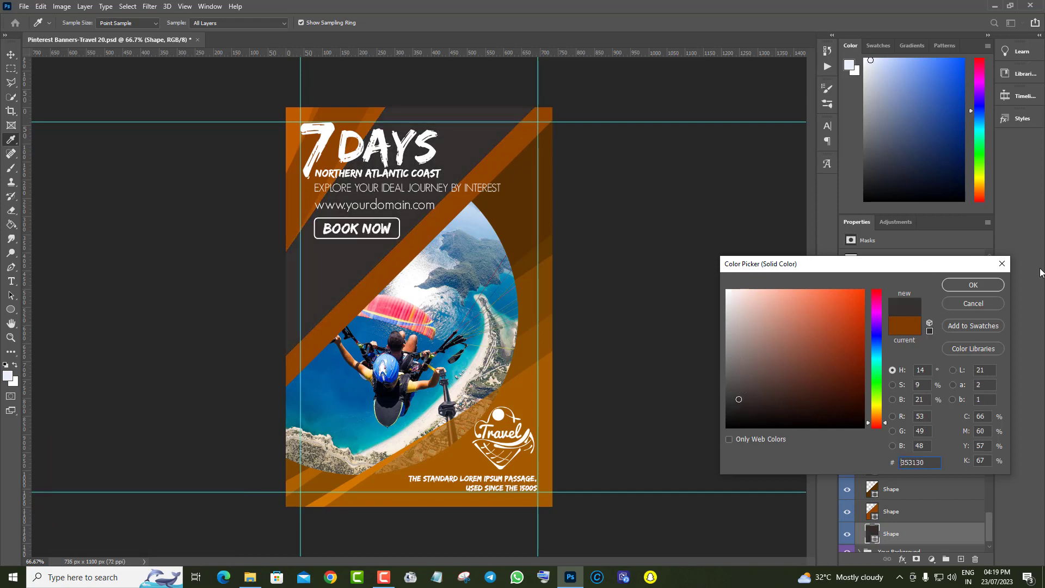
{"action": "left_click", "coordinate": [971, 303]}
Identify the Shape layer that forms the diagonal band and recolour its fill, trying blue #140091 and a darker navy.
{"action": "left_click", "coordinate": [847, 511]}
{"action": "left_click", "coordinate": [846, 511]}
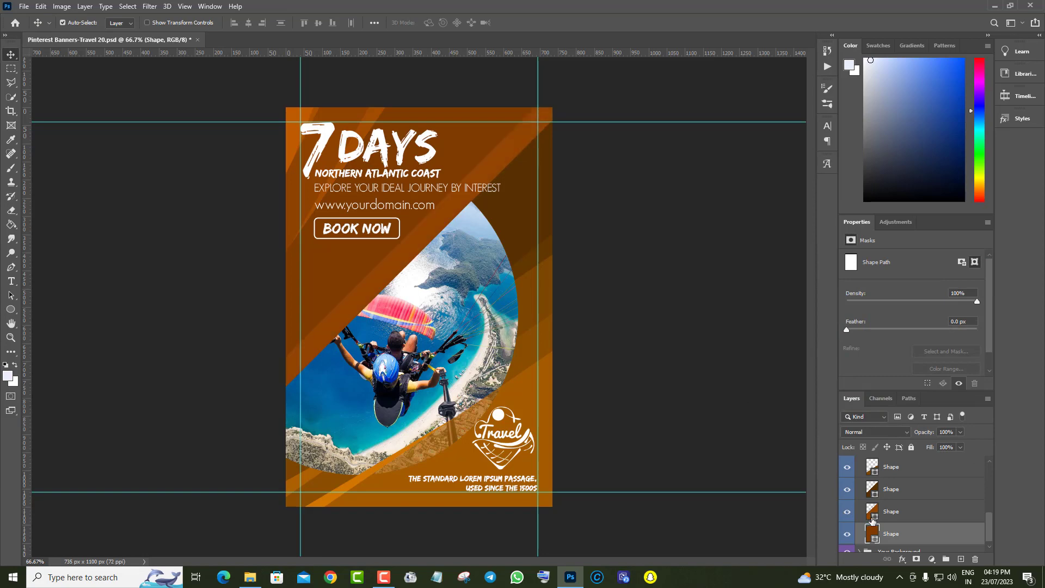
{"action": "left_click", "coordinate": [875, 517]}
{"action": "double_click", "coordinate": [874, 517]}
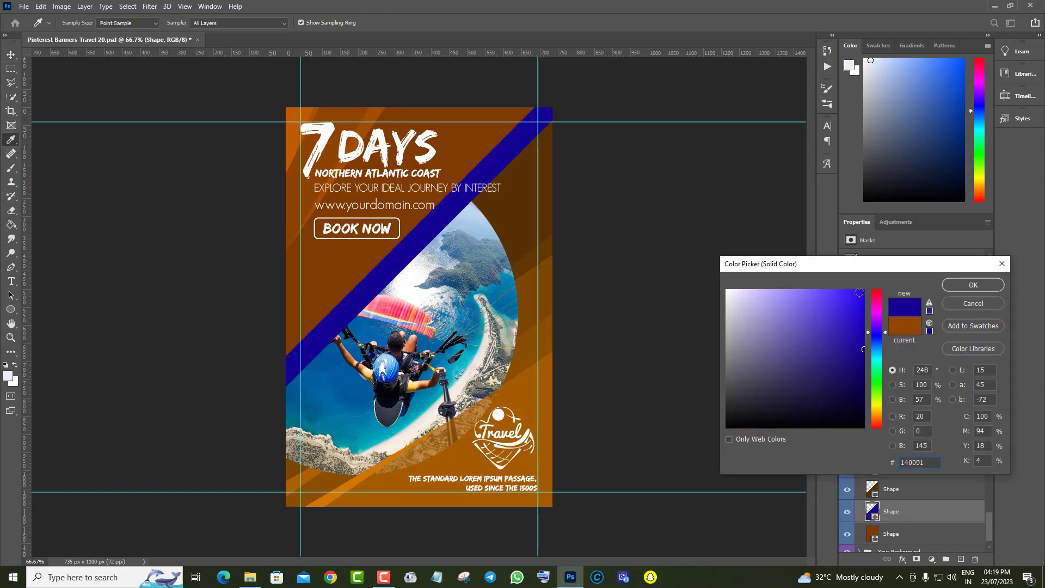
{"action": "left_click_drag", "start_coordinate": [860, 293], "coordinate": [770, 322]}
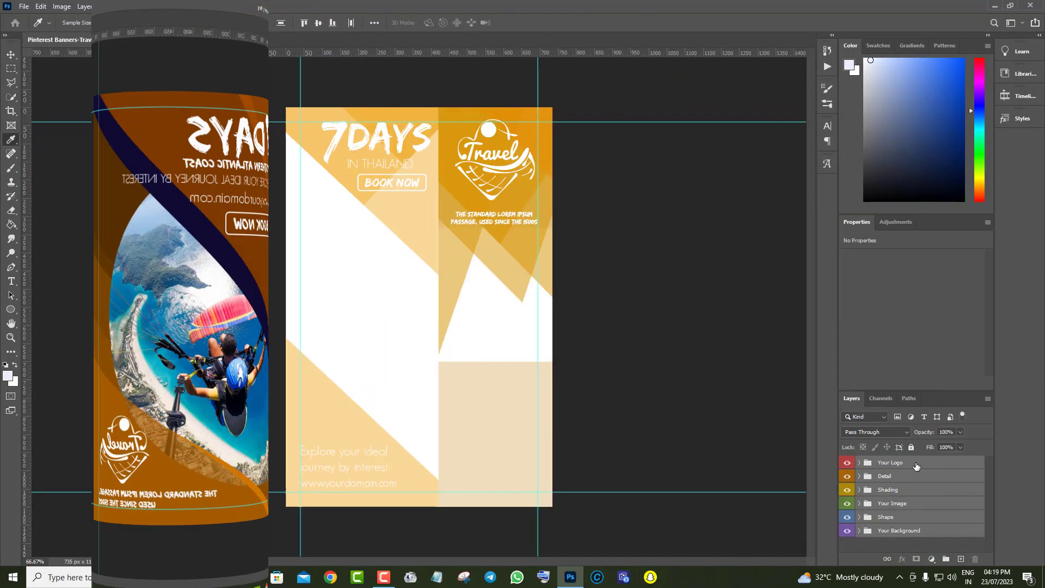
In the Travel 18 banner, toggle the Your Logo and Your Image groups to see their content, and expand Your Image.
{"action": "left_click", "coordinate": [846, 463]}
{"action": "left_click", "coordinate": [847, 463]}
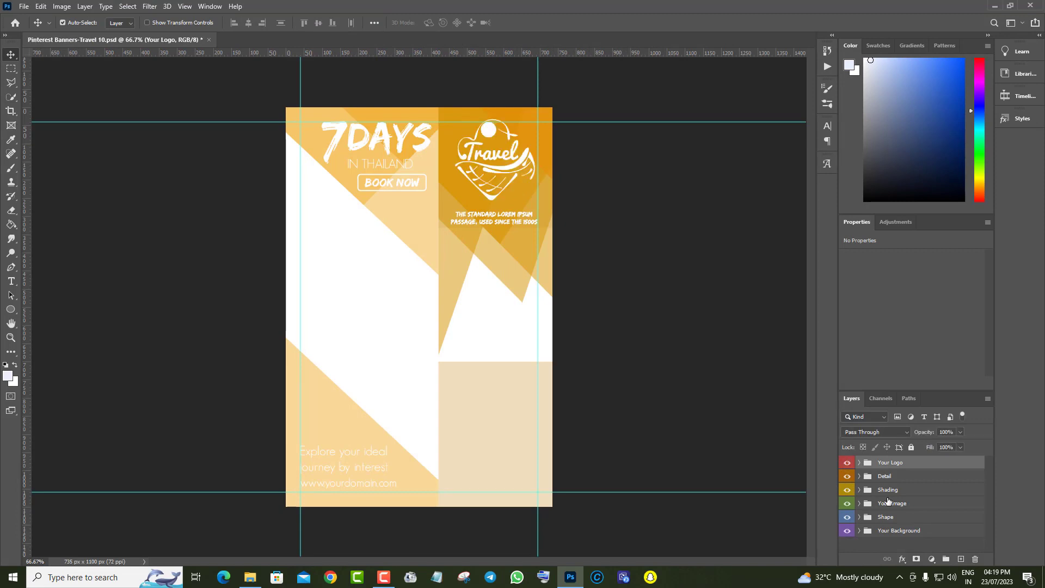
{"action": "left_click", "coordinate": [847, 504]}
{"action": "left_click", "coordinate": [847, 503]}
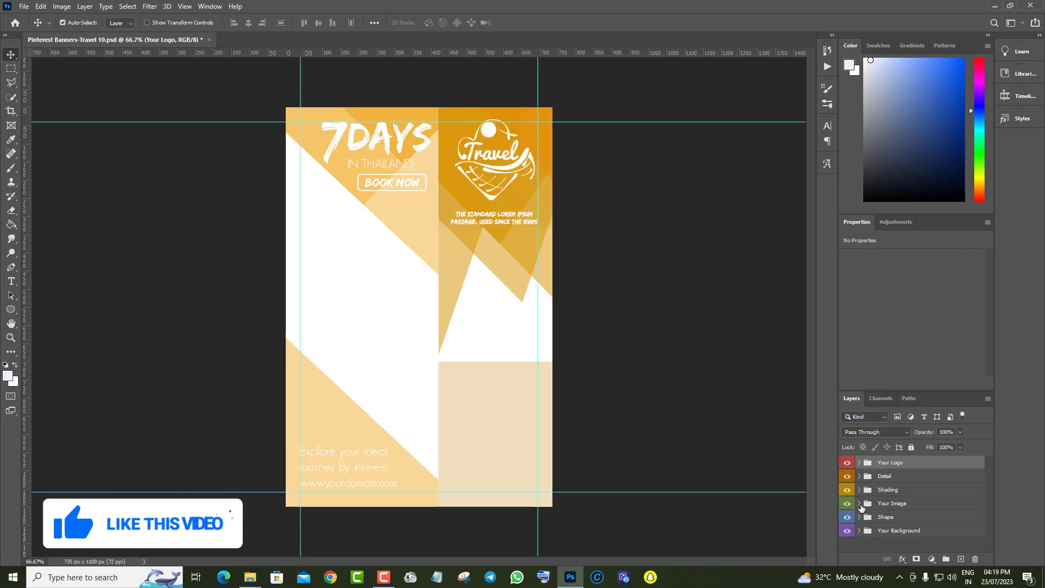
{"action": "left_click", "coordinate": [859, 503]}
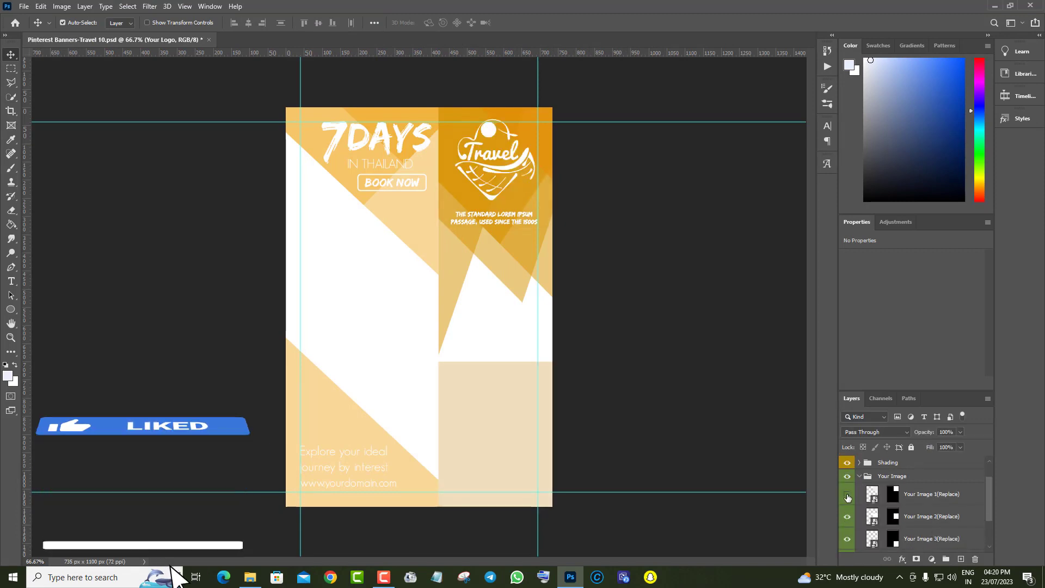
{"action": "scroll", "coordinate": [847, 523], "scroll_direction": "down", "scroll_amount": 1}
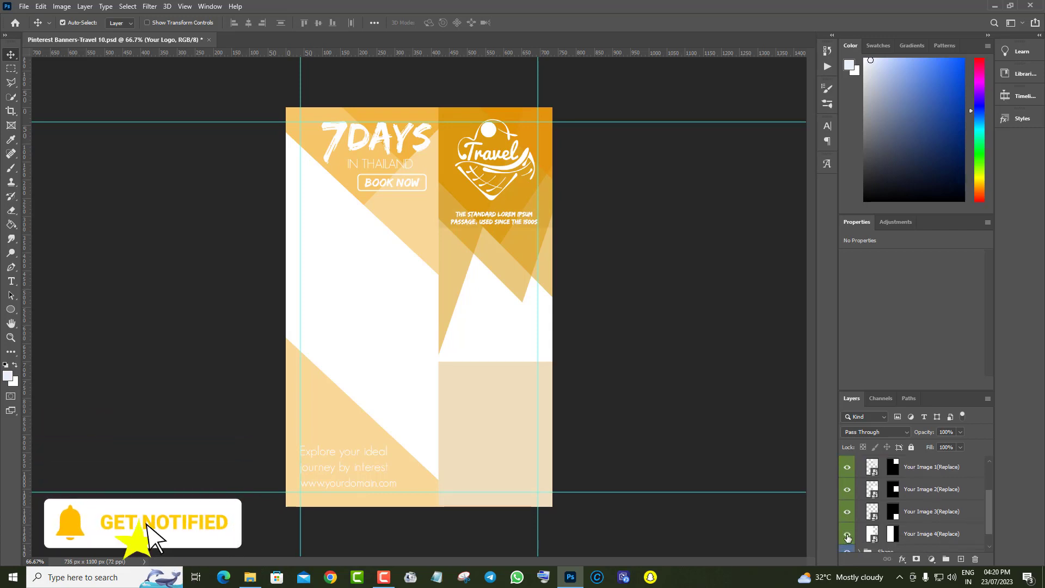
Open the contents of the Your Image 4(Replace) smart object and open the riverside photo of the woman with a flower crown.
{"action": "double_click", "coordinate": [870, 535]}
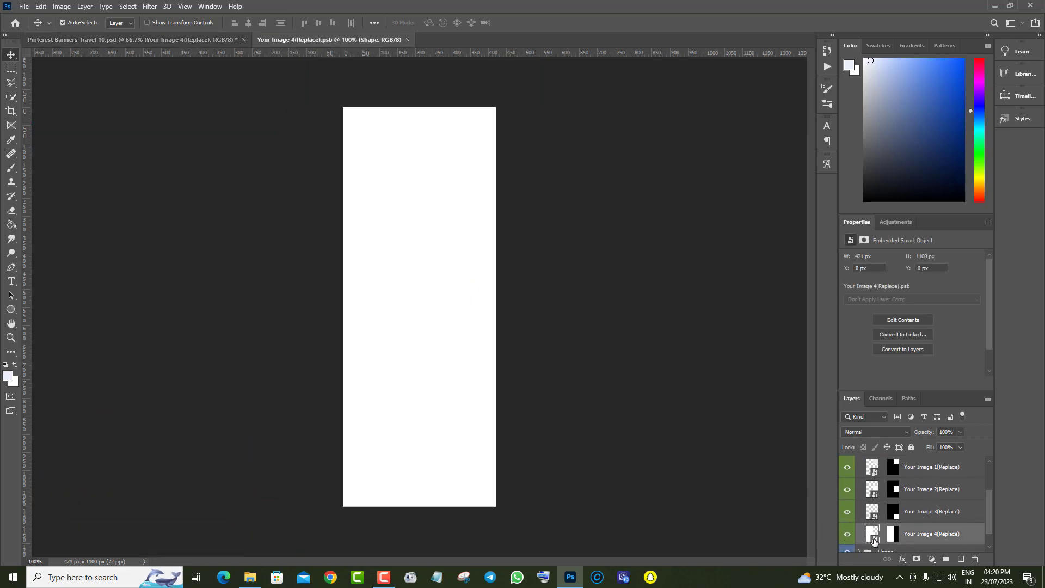
{"action": "left_click", "coordinate": [21, 6]}
{"action": "left_click", "coordinate": [32, 28]}
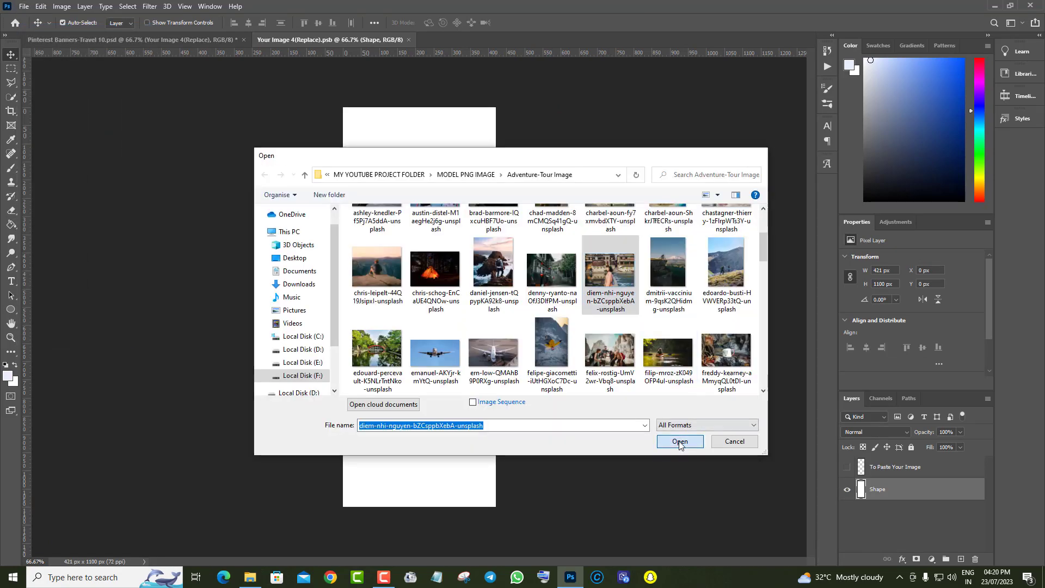
{"action": "left_click", "coordinate": [679, 442]}
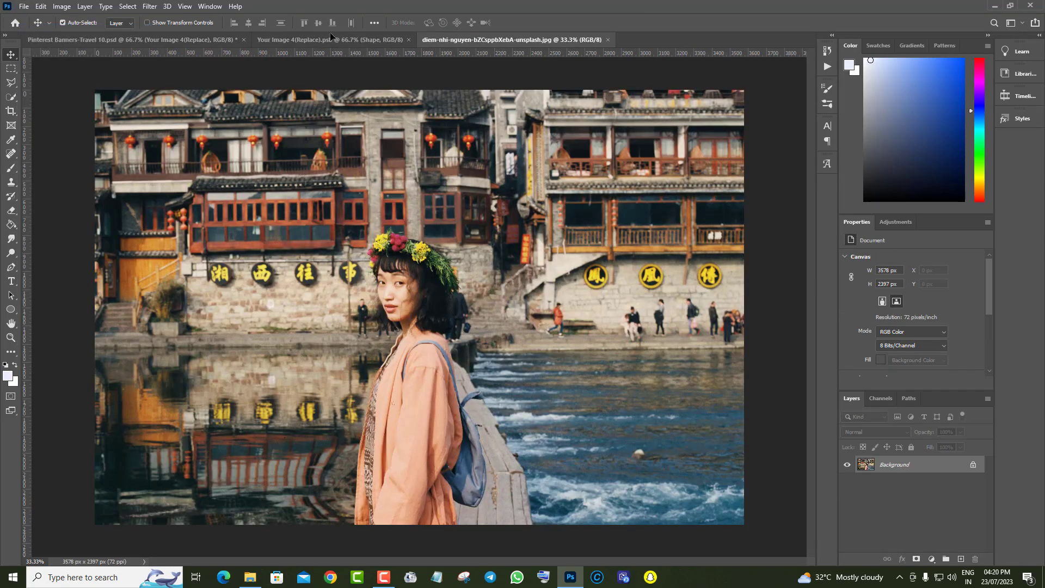
Bring the flower crown photo into the placeholder document above the Shape layer and scale it to about 1641 × 1100 px.
{"action": "left_click_drag", "start_coordinate": [331, 37], "coordinate": [397, 283]}
{"action": "left_click", "coordinate": [41, 6]}
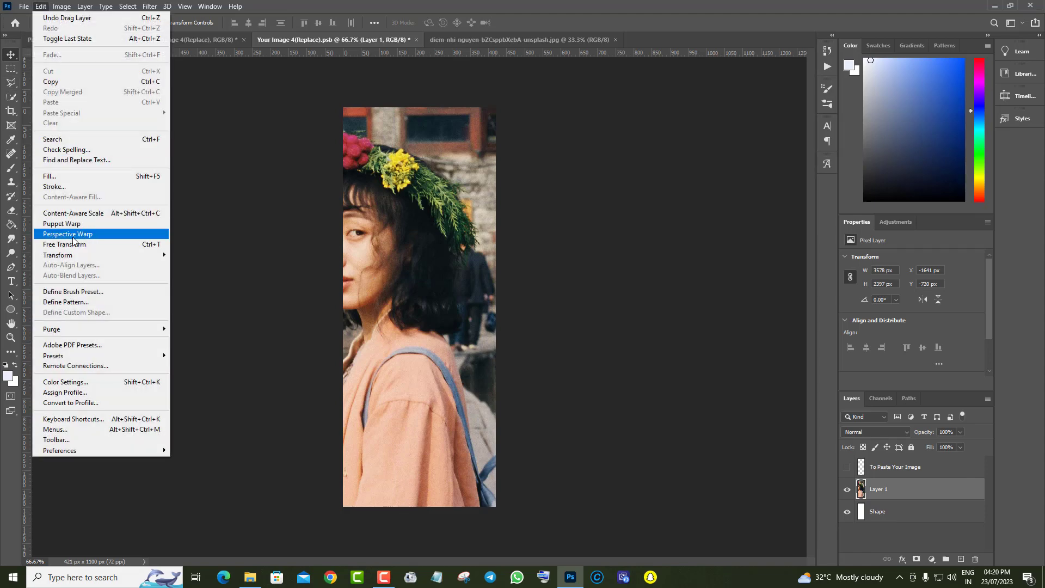
{"action": "left_click", "coordinate": [60, 240]}
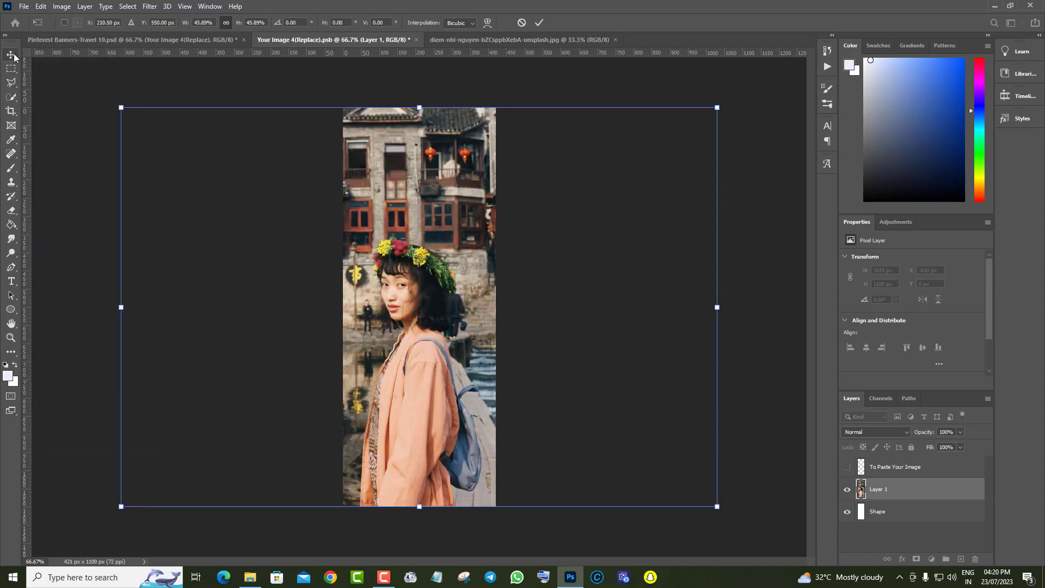
{"action": "key", "text": "Return"}
Close the flower crown source photo, and close the Your Image 4 placeholder with its changes saved.
{"action": "left_click", "coordinate": [616, 40]}
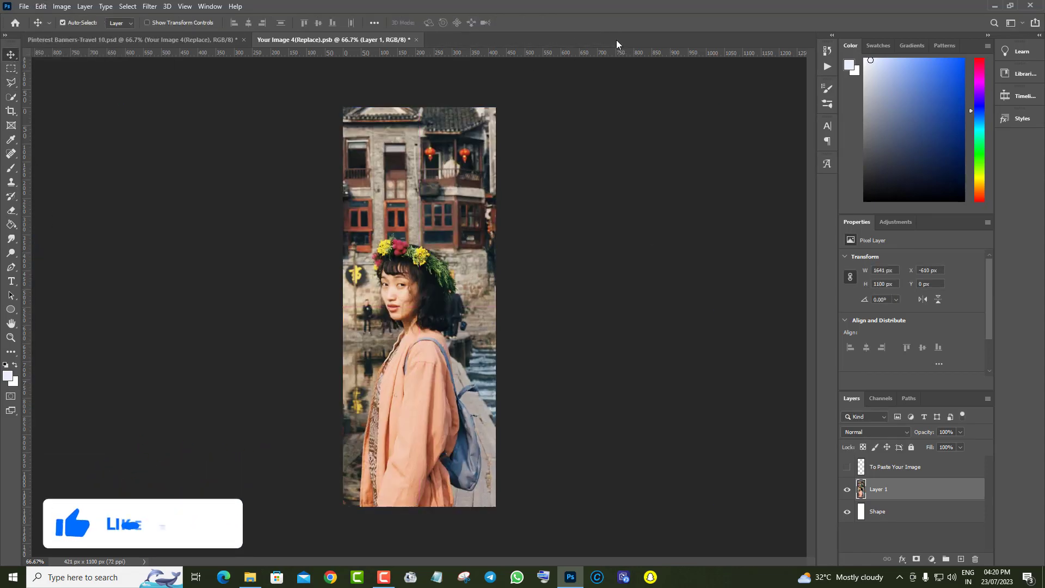
{"action": "left_click", "coordinate": [416, 40]}
{"action": "key", "text": "Return"}
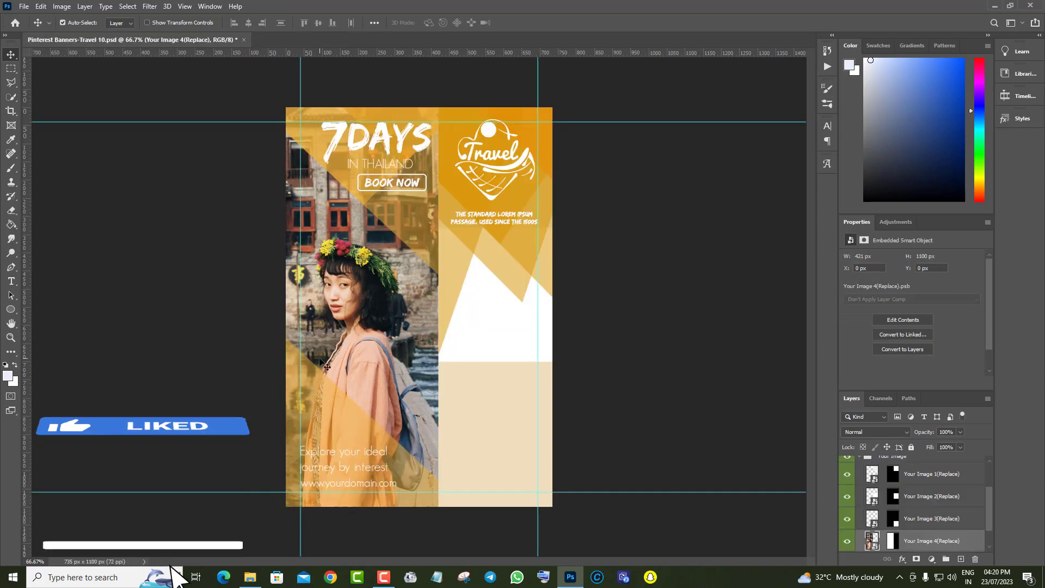
Open the contents of the Your Image 3(Replace) smart object and open the photo of the airliner in a blue sky.
{"action": "double_click", "coordinate": [872, 519]}
{"action": "left_click", "coordinate": [22, 8]}
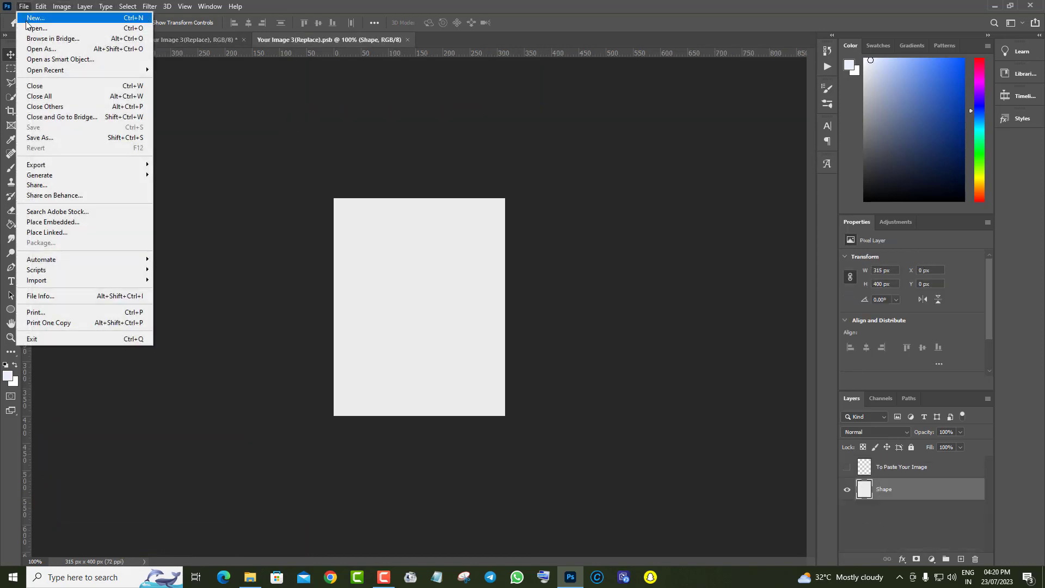
{"action": "left_click", "coordinate": [28, 27]}
{"action": "left_click", "coordinate": [684, 439]}
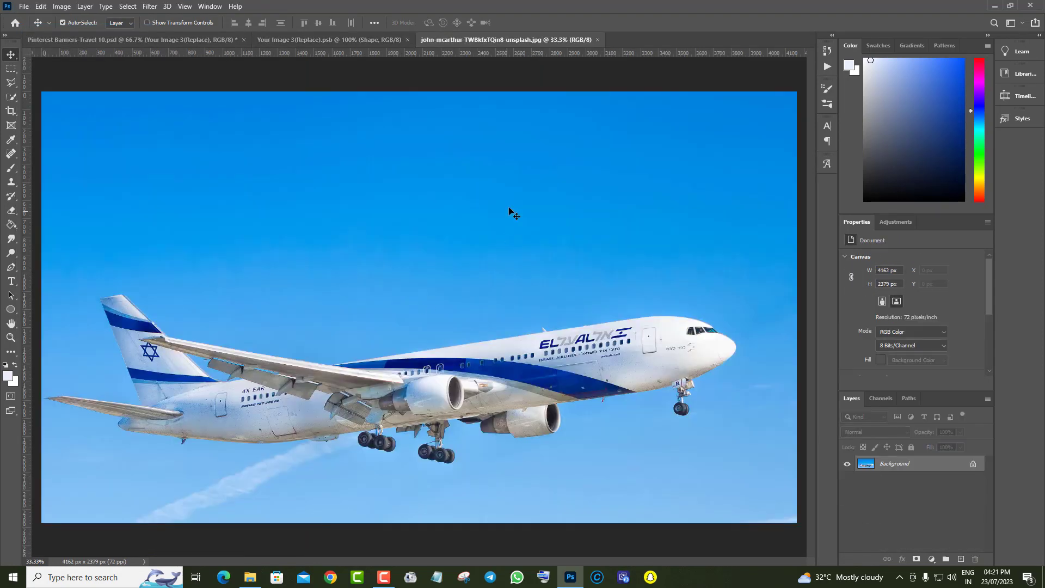
Bring the airliner photo into the placeholder document and scale it to about 710 × 406 px with the plane's nose in frame.
{"action": "left_click_drag", "start_coordinate": [391, 46], "coordinate": [439, 240]}
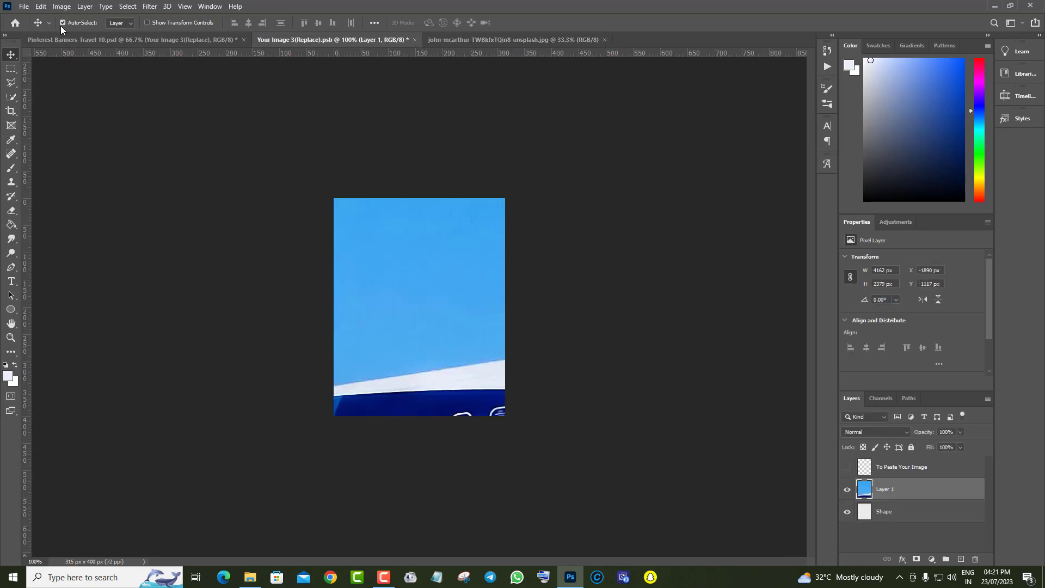
{"action": "left_click", "coordinate": [41, 7]}
{"action": "left_click", "coordinate": [85, 244]}
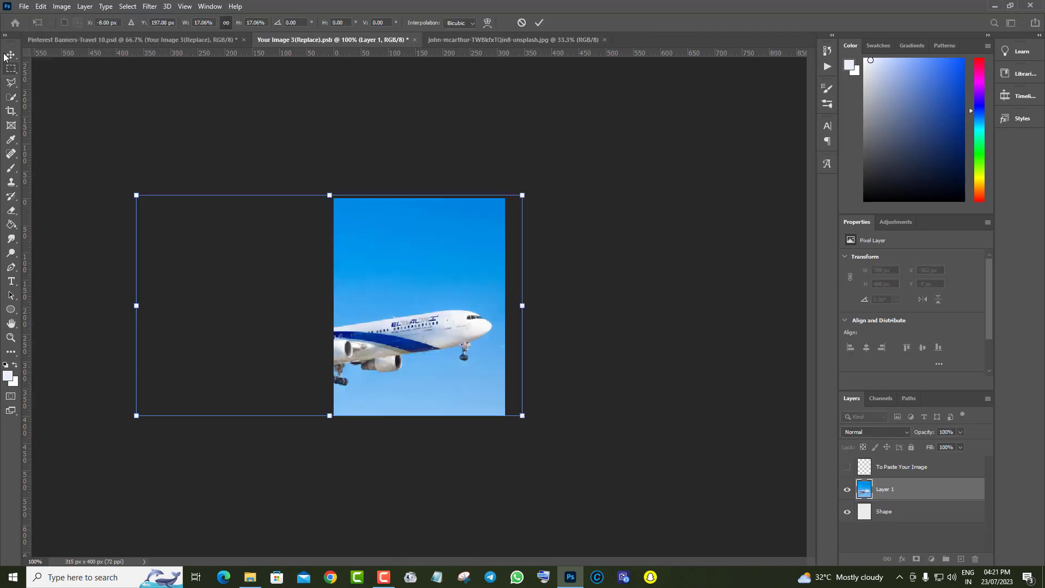
{"action": "key", "text": "Return"}
Close the airliner source photo, and close the Your Image 3 placeholder with its changes saved.
{"action": "left_click", "coordinate": [605, 39]}
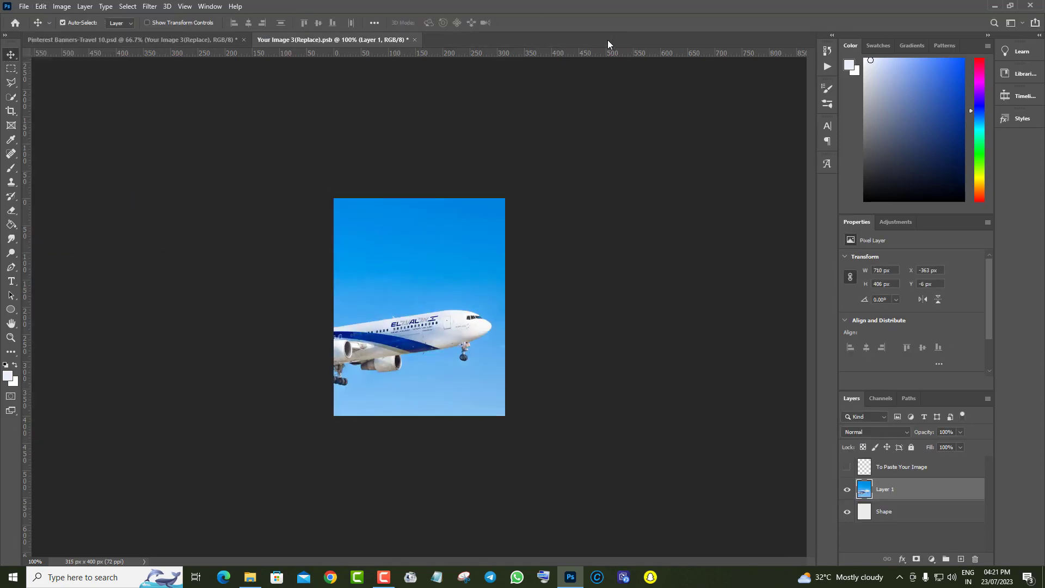
{"action": "left_click", "coordinate": [415, 40]}
{"action": "left_click", "coordinate": [471, 214]}
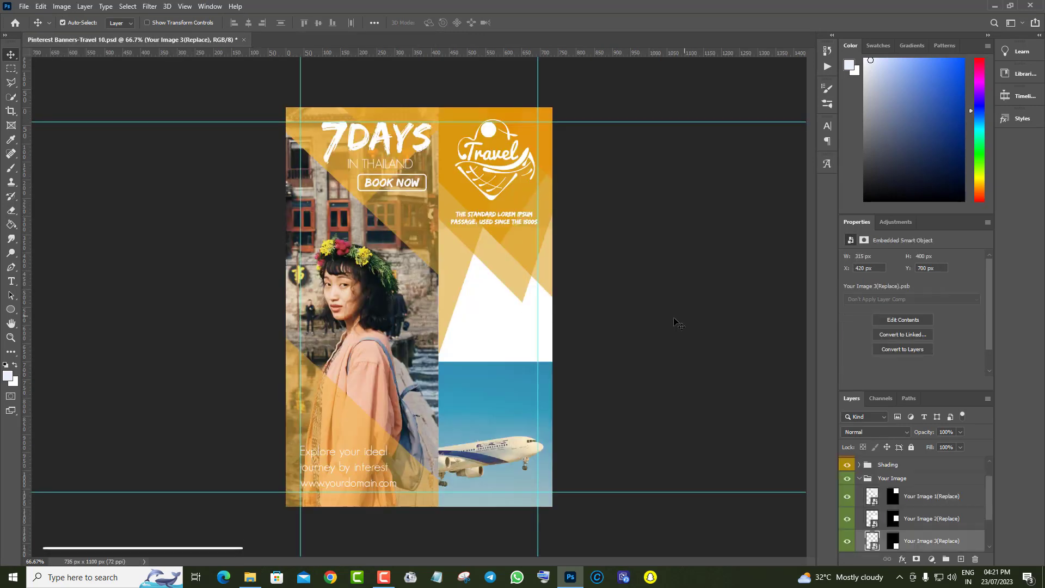
Open the contents of the Your Image 2(Replace) smart object and open the night photo of the neon-lit street.
{"action": "left_click", "coordinate": [847, 518]}
{"action": "double_click", "coordinate": [872, 518]}
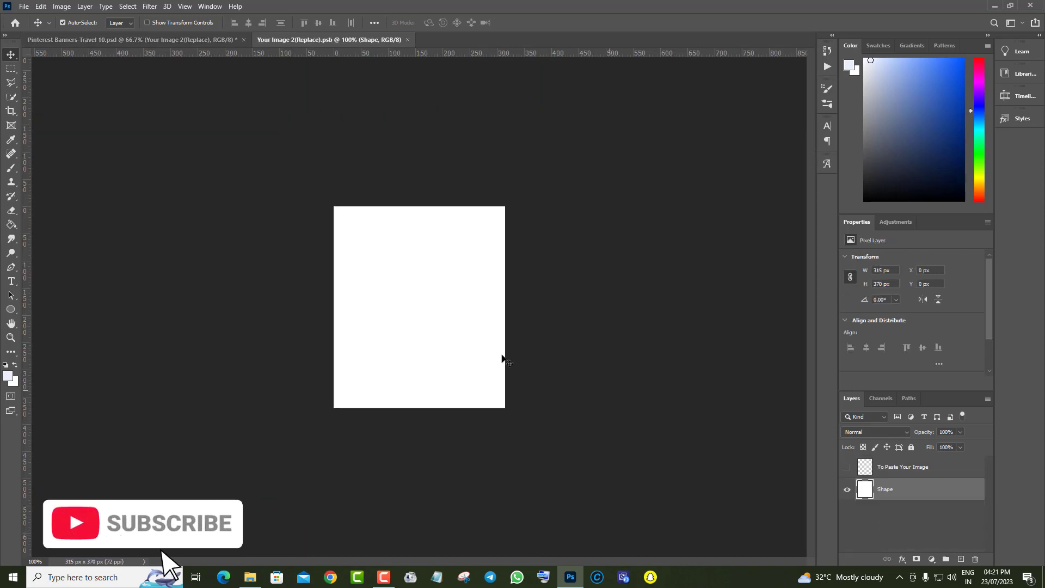
{"action": "left_click", "coordinate": [24, 7]}
{"action": "left_click", "coordinate": [36, 27]}
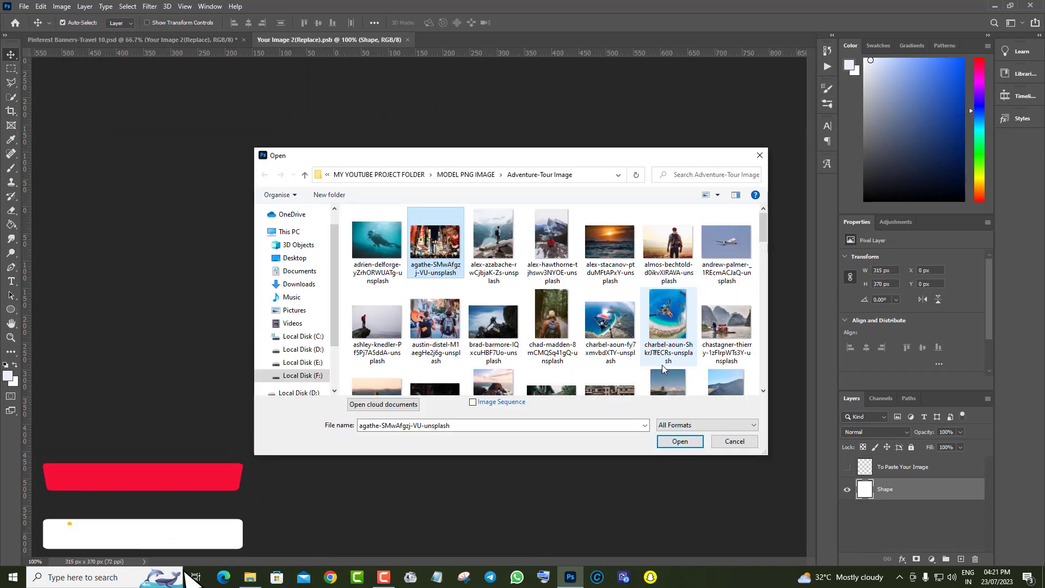
{"action": "left_click", "coordinate": [680, 441]}
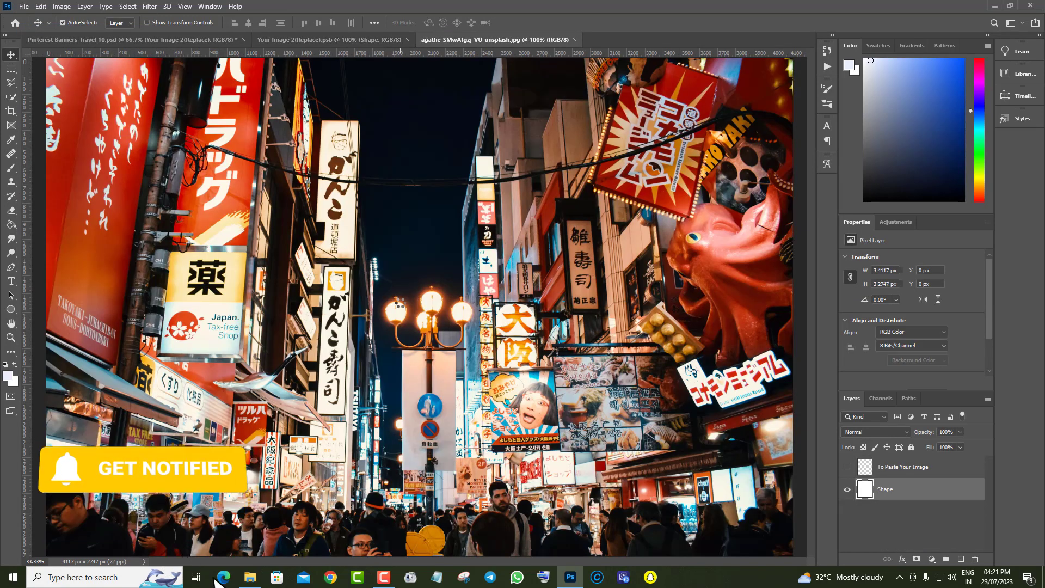
Bring the night street photo into the placeholder document above the Shape layer and scale it to about 565 × 377 px.
{"action": "left_click_drag", "start_coordinate": [344, 43], "coordinate": [431, 295]}
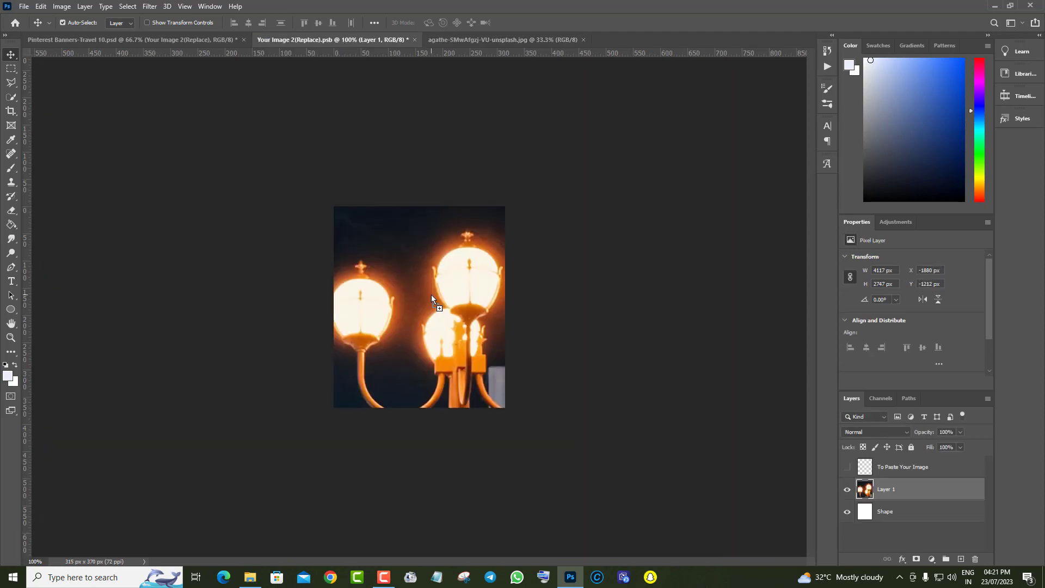
{"action": "left_click", "coordinate": [42, 10]}
{"action": "left_click", "coordinate": [97, 243]}
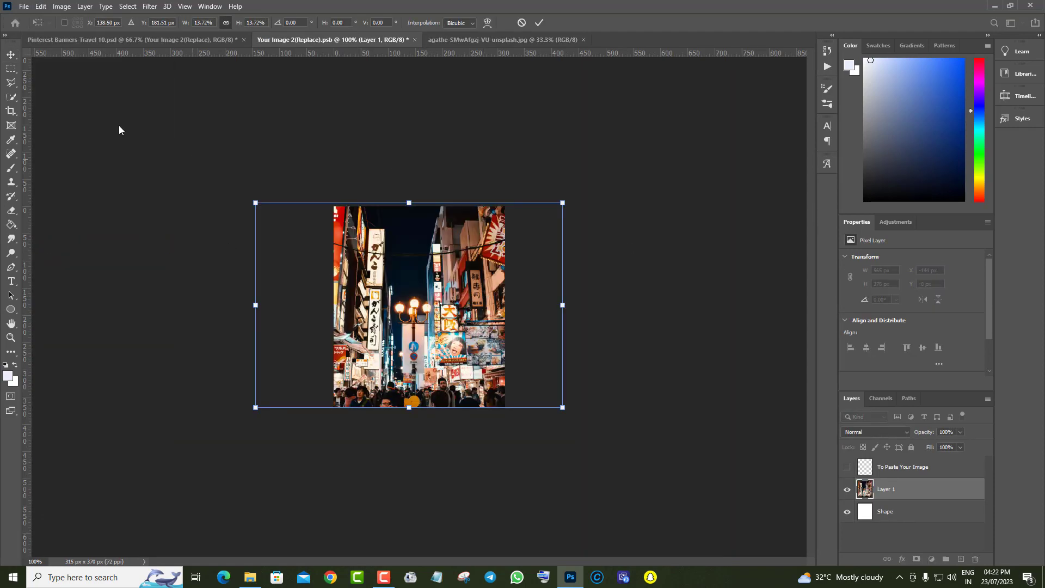
{"action": "left_click", "coordinate": [8, 55]}
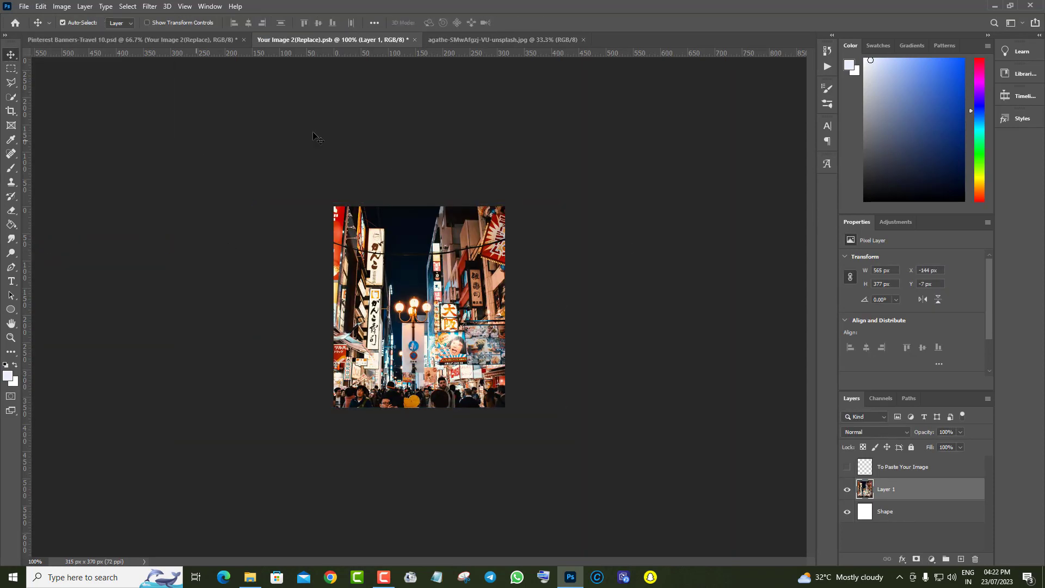
Close the night street source photo, and close the Your Image 2 placeholder with its changes saved.
{"action": "left_click", "coordinate": [583, 39]}
{"action": "left_click", "coordinate": [414, 39]}
{"action": "left_click", "coordinate": [490, 216]}
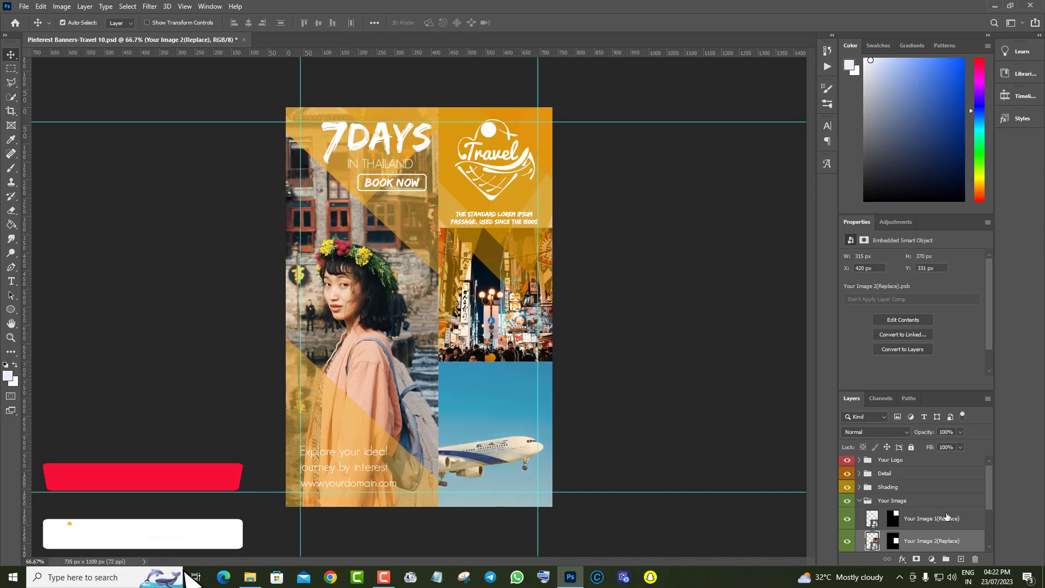
Toggle the Shading group's visibility, expand it and check which area its third Shading layer covers.
{"action": "scroll", "coordinate": [910, 494], "scroll_direction": "up", "scroll_amount": 1}
{"action": "left_click", "coordinate": [846, 490]}
{"action": "left_click", "coordinate": [847, 490]}
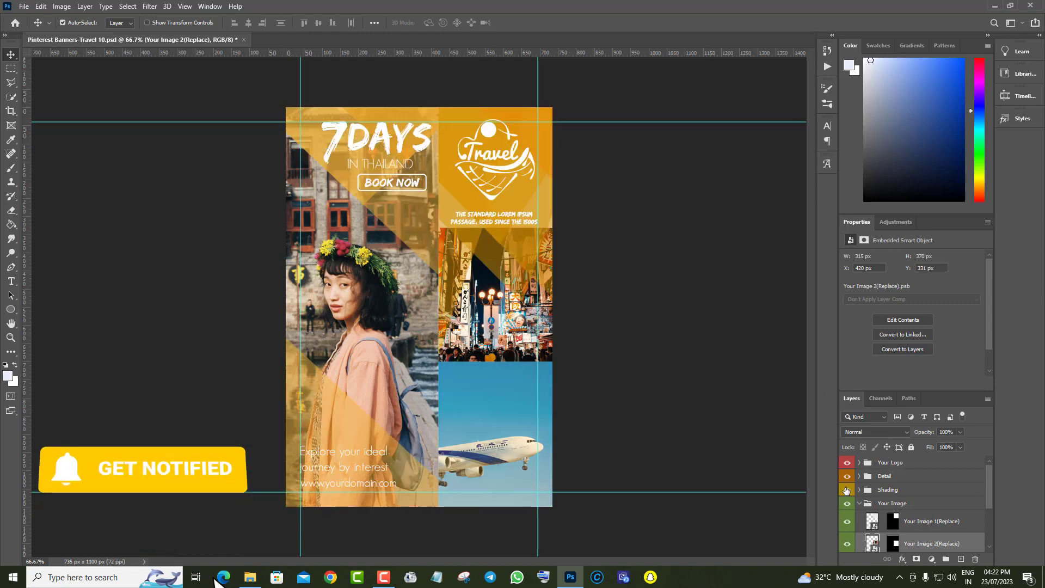
{"action": "left_click", "coordinate": [859, 490]}
{"action": "scroll", "coordinate": [907, 508], "scroll_direction": "down", "scroll_amount": 1}
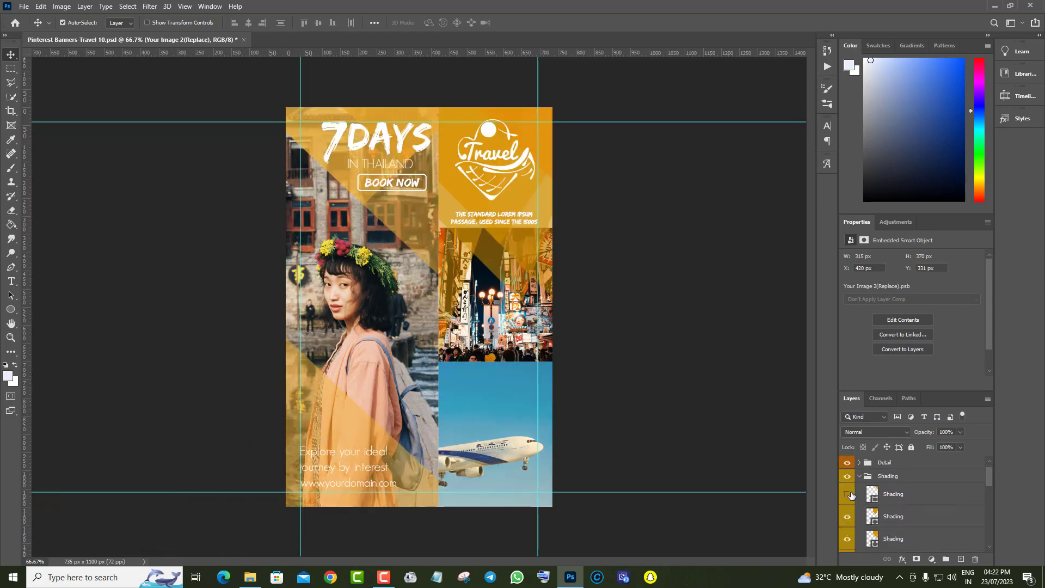
{"action": "left_click", "coordinate": [847, 544]}
Try near-black #020300 and bright green #8aec0a fills on the third Shading layer, and discard them.
{"action": "left_click", "coordinate": [874, 545]}
{"action": "double_click", "coordinate": [874, 544]}
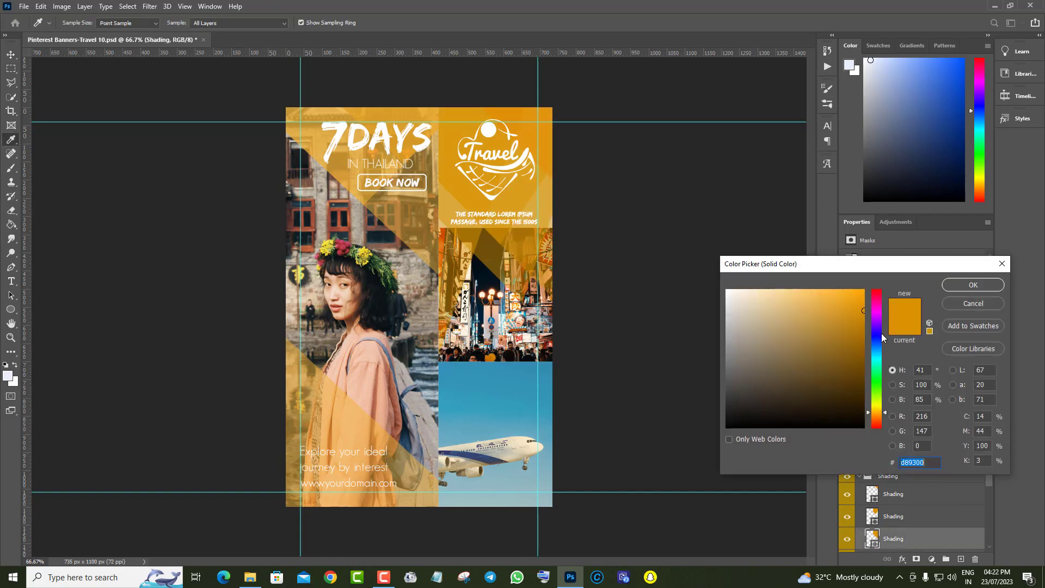
{"action": "left_click", "coordinate": [853, 426]}
{"action": "left_click_drag", "start_coordinate": [873, 409], "coordinate": [878, 399]}
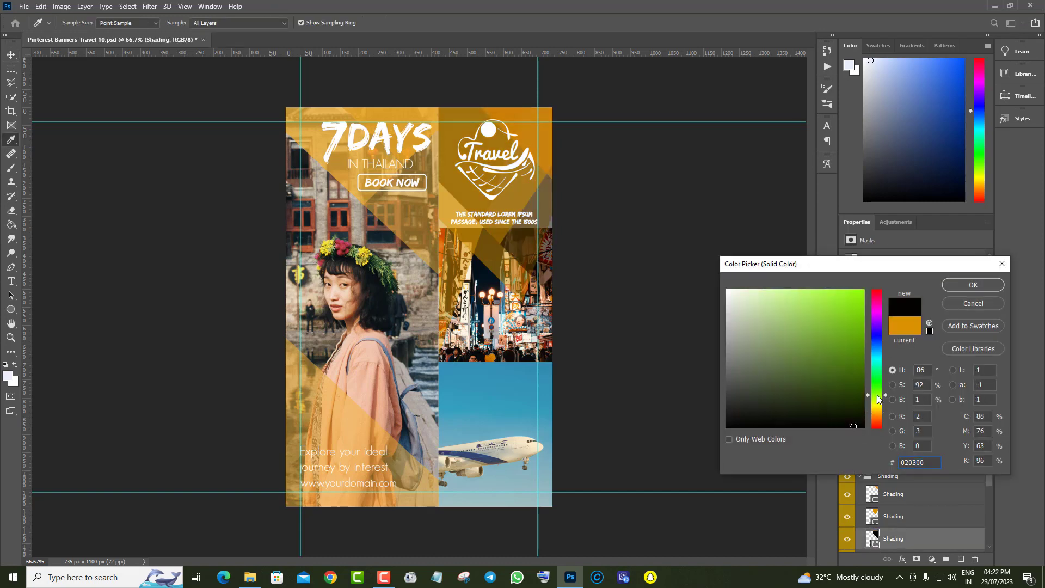
{"action": "left_click", "coordinate": [852, 350]}
{"action": "left_click", "coordinate": [859, 300]}
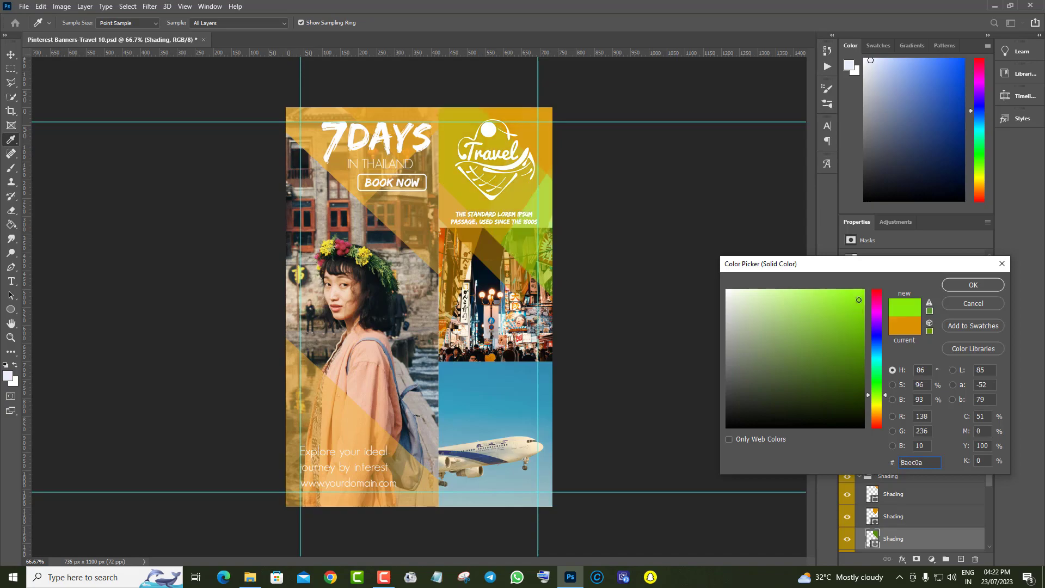
{"action": "left_click", "coordinate": [986, 305]}
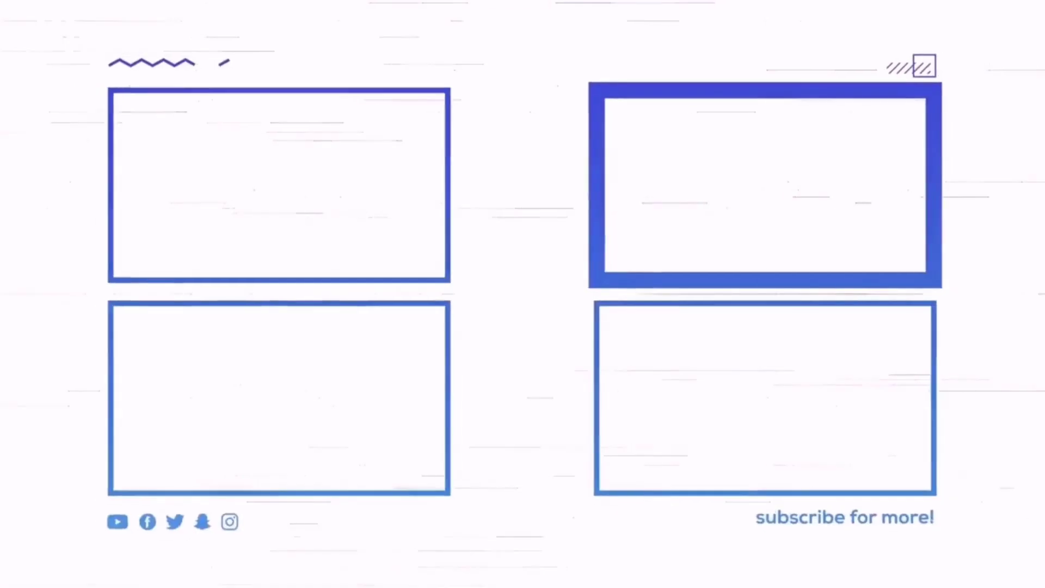